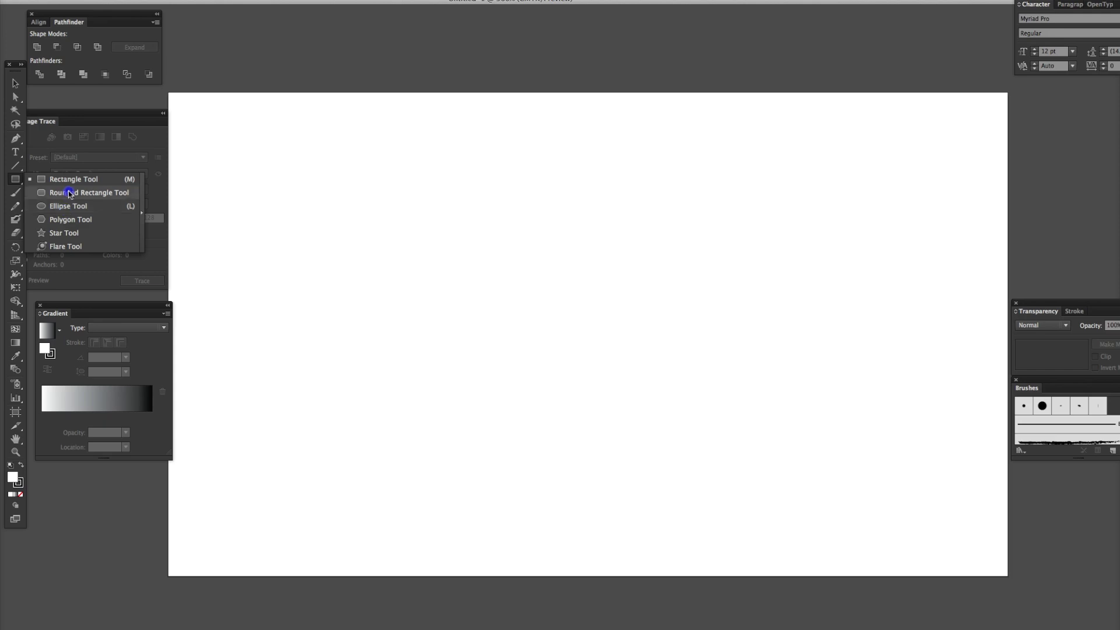
Step: Draw a dark-filled rounded square about 2.55 in wide at the artboard centre and select it
left_click_drag(363, 149, 712, 389)
left_click(358, 250)
left_click(576, 376)
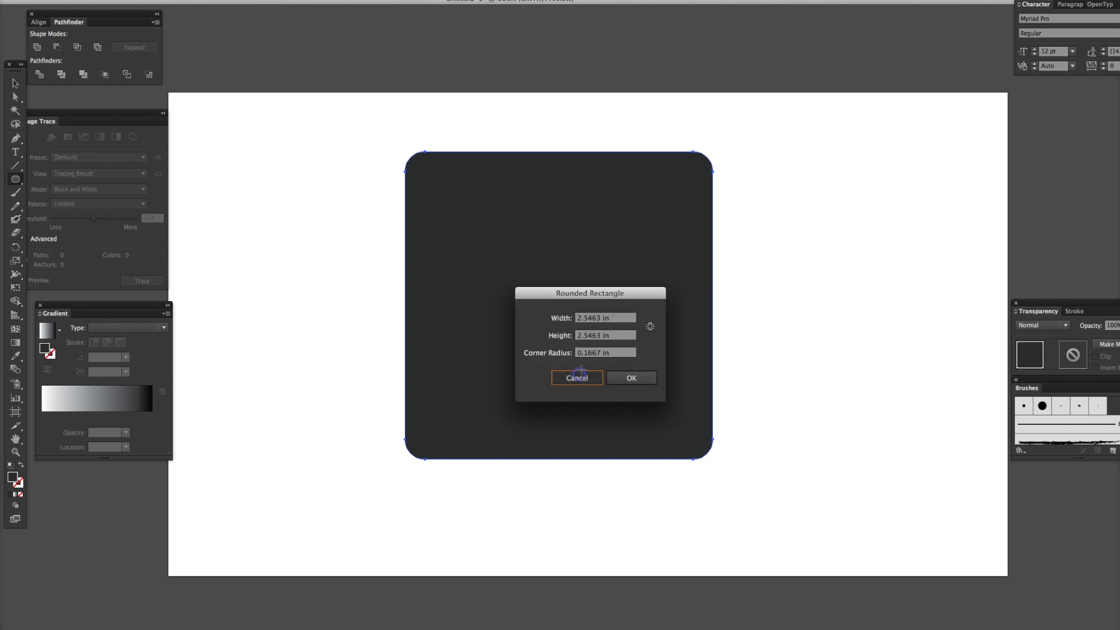
key("v")
left_click(582, 266)
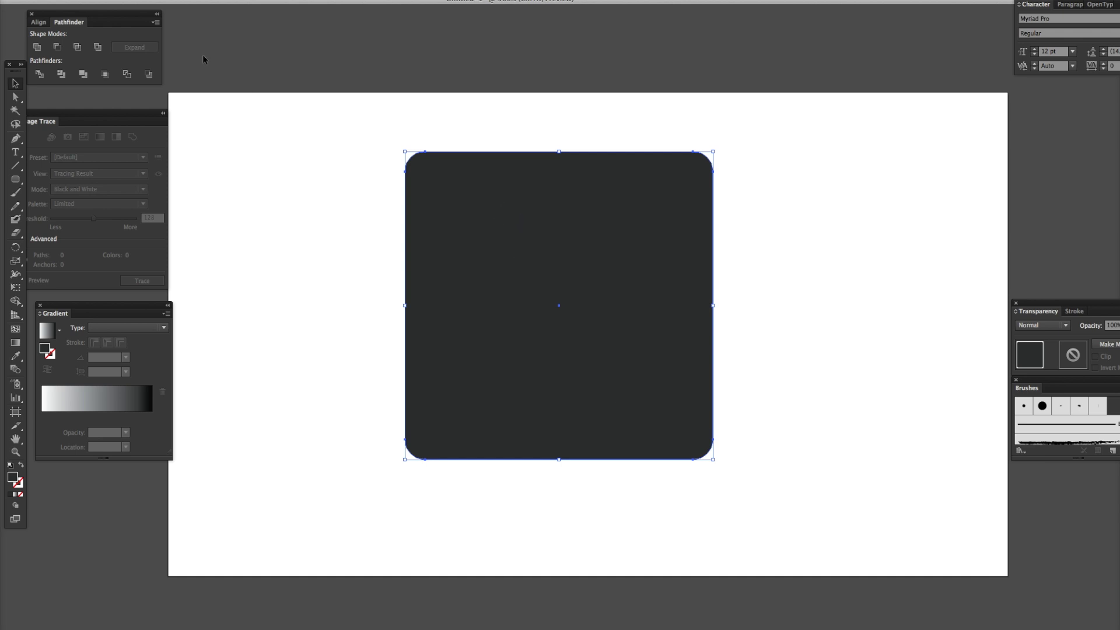
Step: Create an inset copy of the rounded square with Offset Path at -0.1 in
left_click(74, 0)
mouse_move(14, 0)
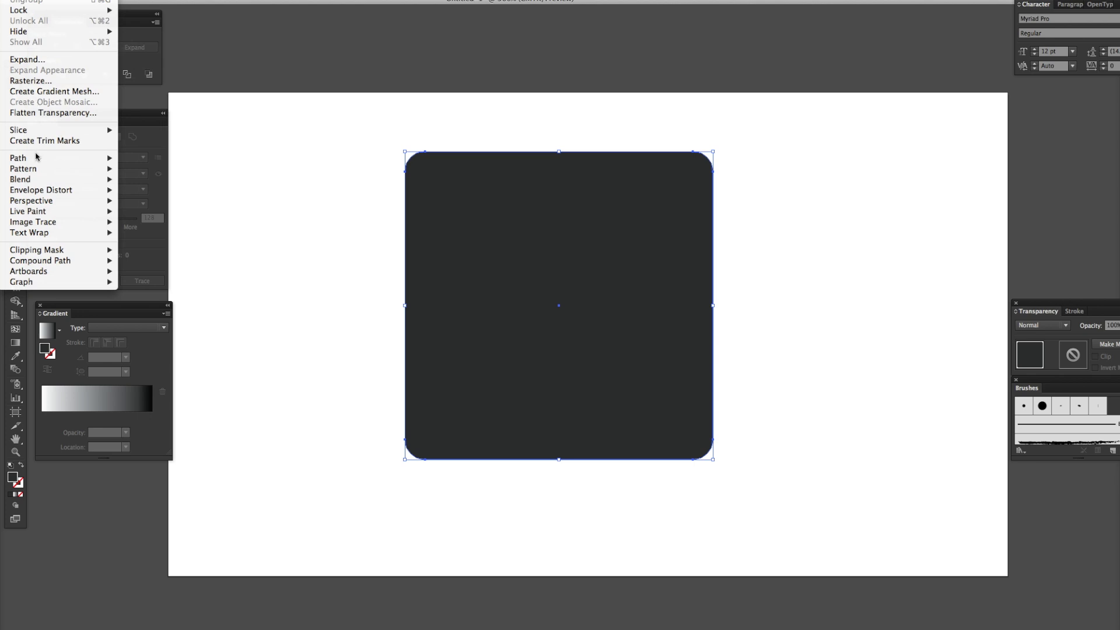
mouse_move(36, 160)
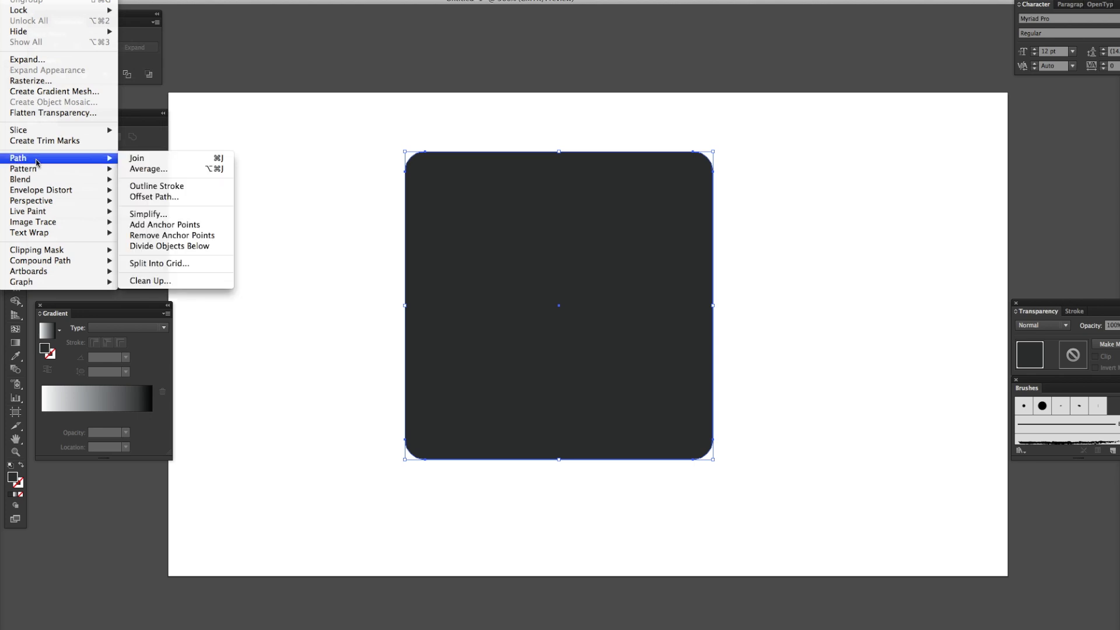
left_click(158, 198)
left_click(594, 402)
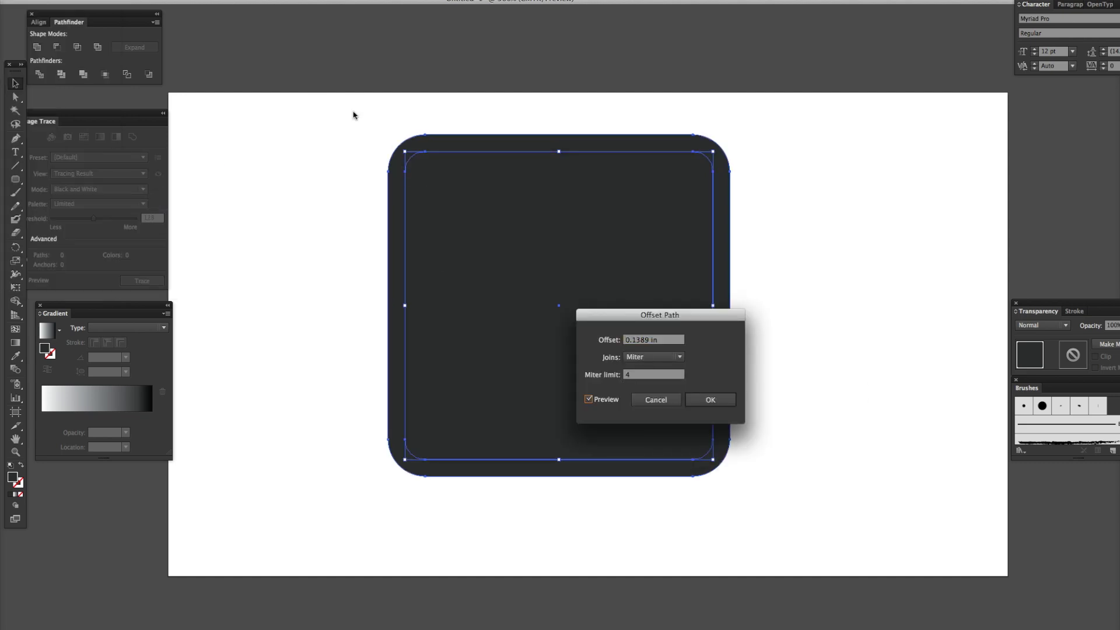
left_click(636, 345)
left_click(625, 340)
type("-")
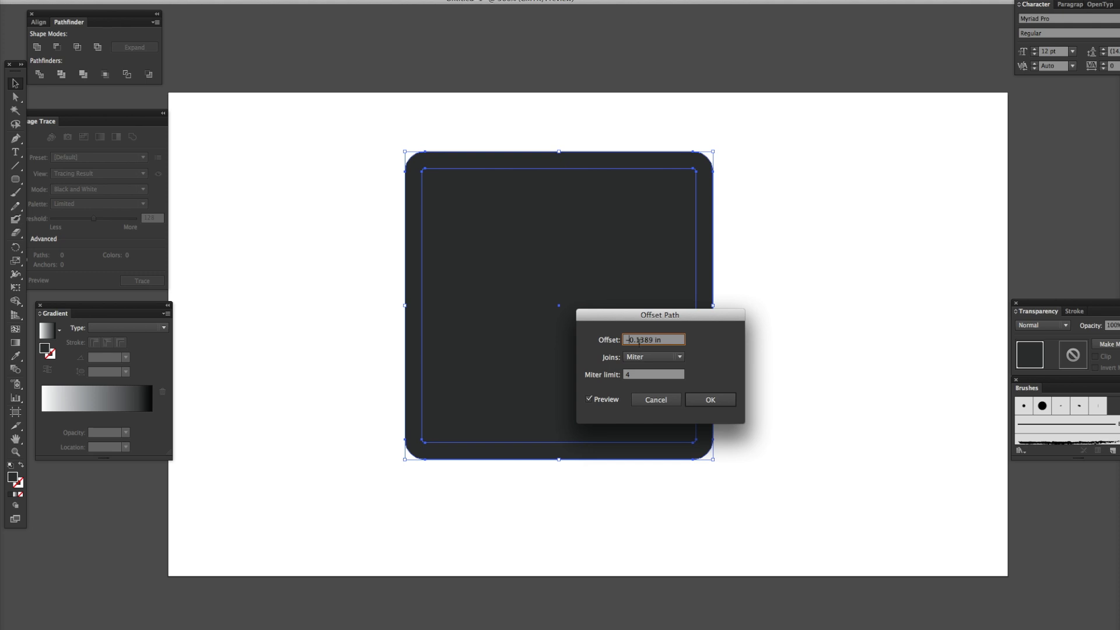
left_click_drag(640, 342, 654, 342)
key("BackSpace")
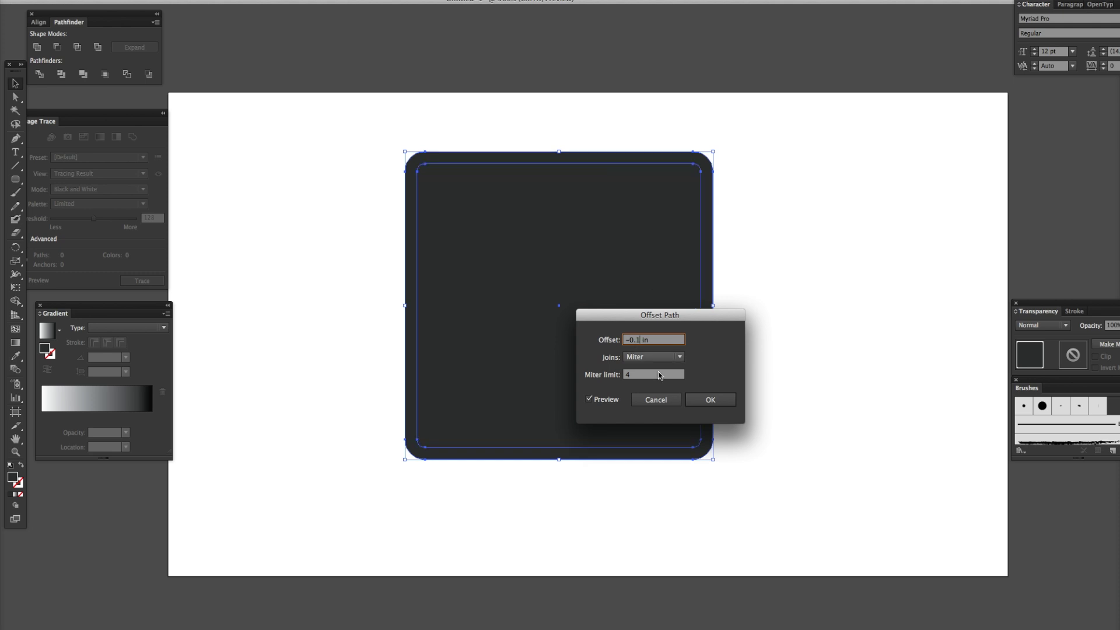
left_click(715, 401)
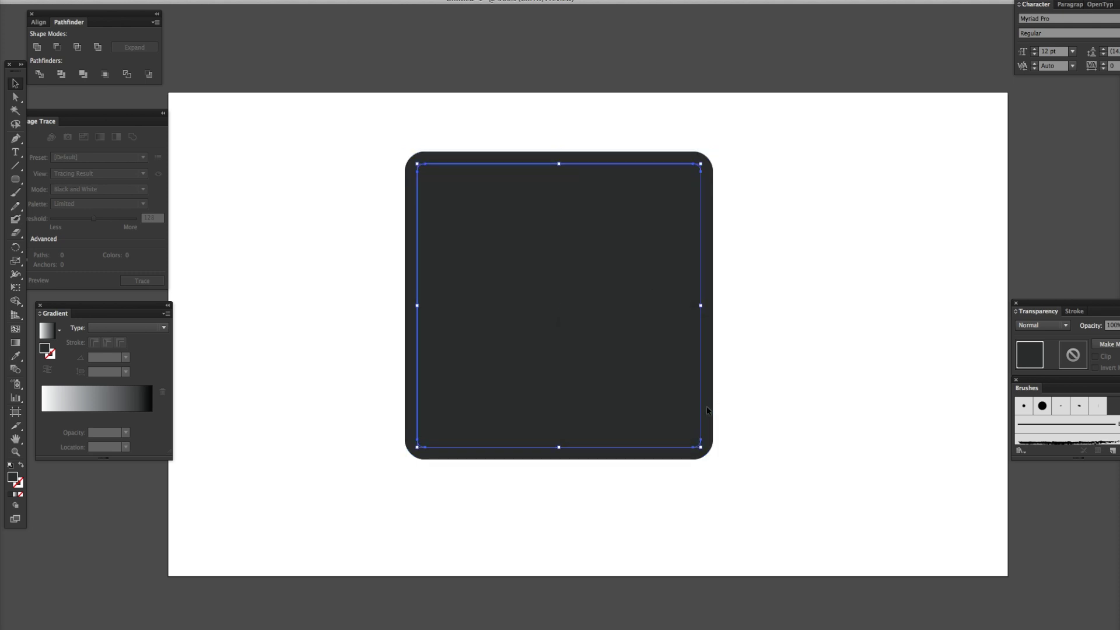
Step: Direct-select the inner inset path rather than the outer square
key("a")
left_click(412, 268)
left_click(511, 264)
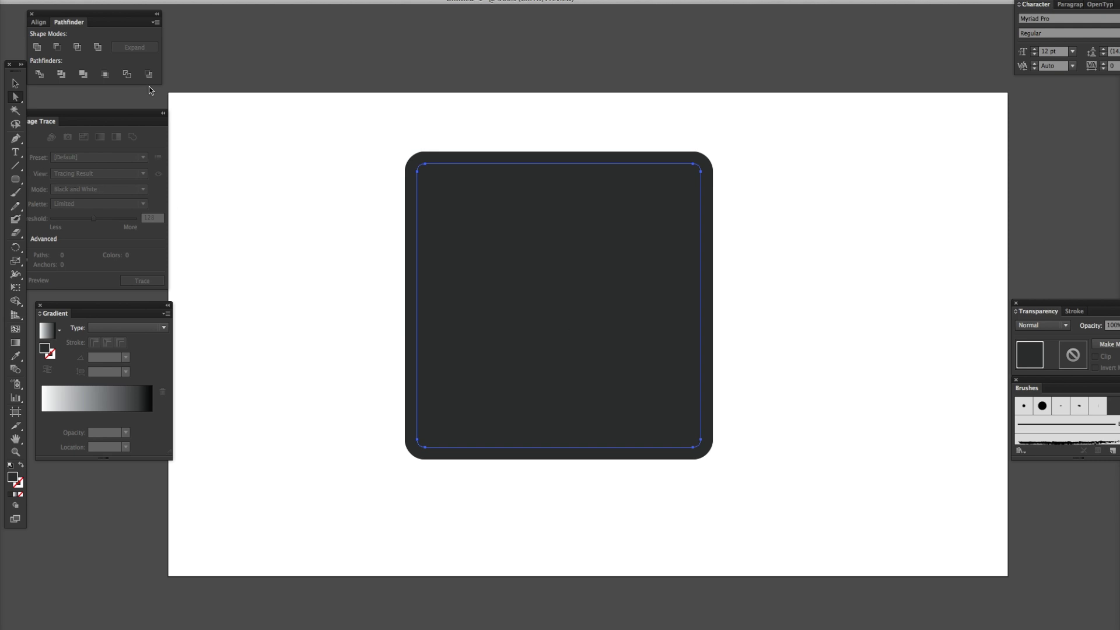
Step: Fill the inner panel with a gradient and rearrange its blue colour stops
left_click(47, 332)
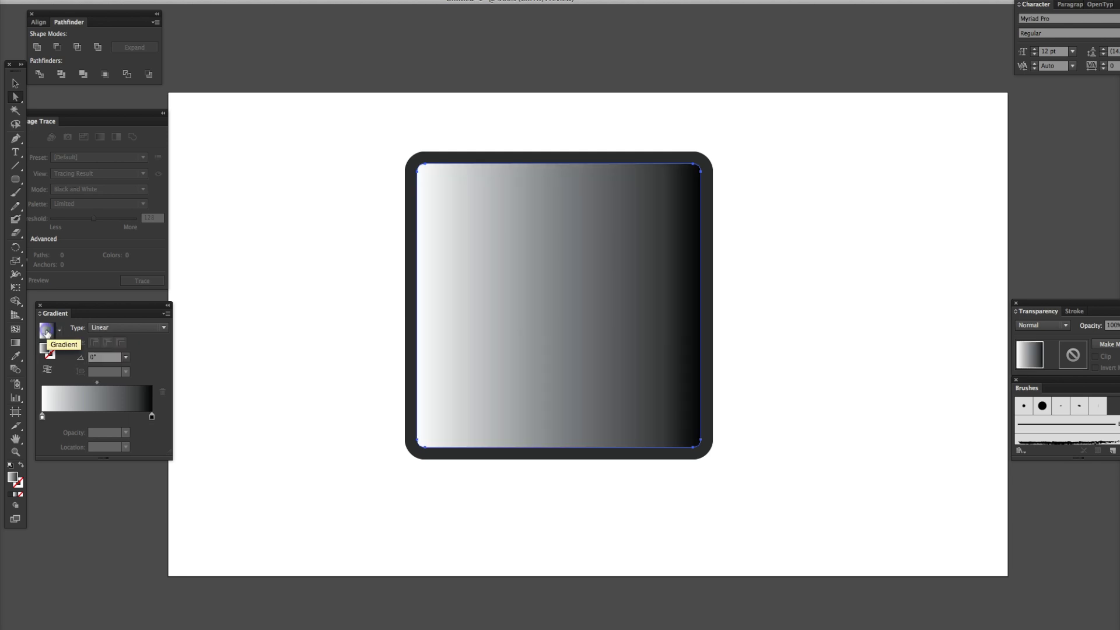
left_click(59, 331)
left_click(59, 330)
left_click_drag(152, 416, 104, 420)
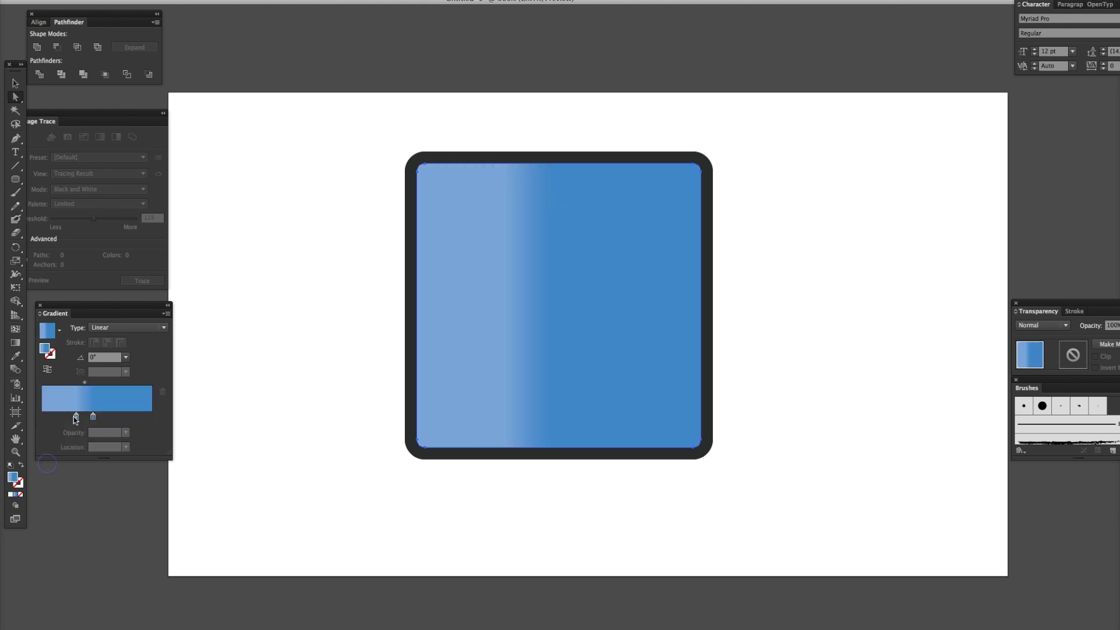
left_click_drag(42, 416, 155, 423)
left_click_drag(54, 417, 97, 417)
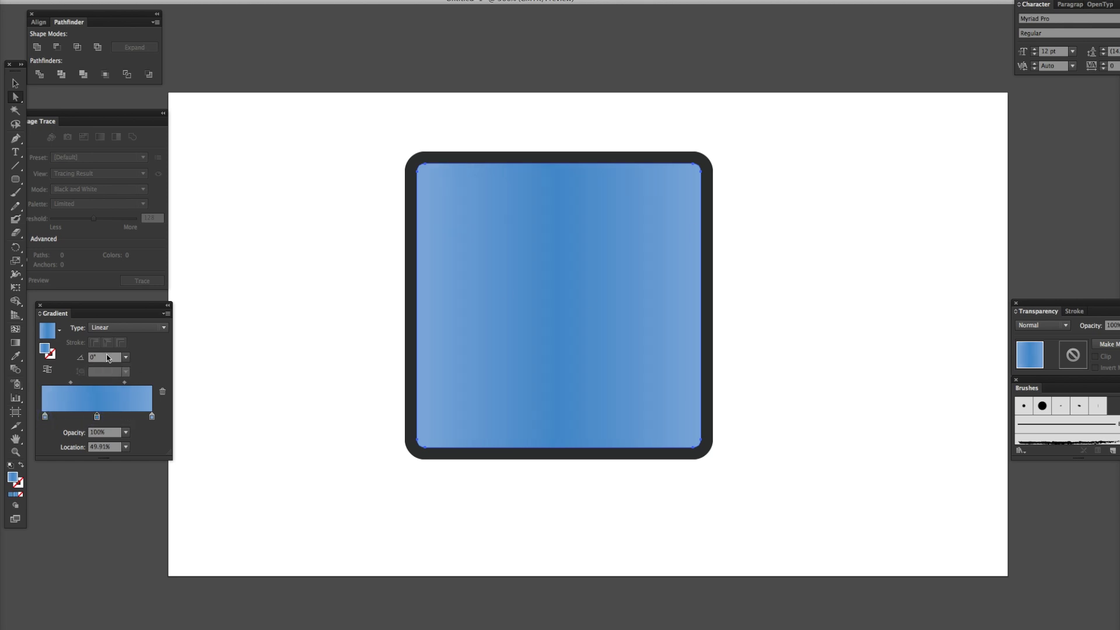
Step: Set the gradient angle to 90° and tighten the midpoints around the deeper middle band
left_click(86, 359)
type("90")
key("Return")
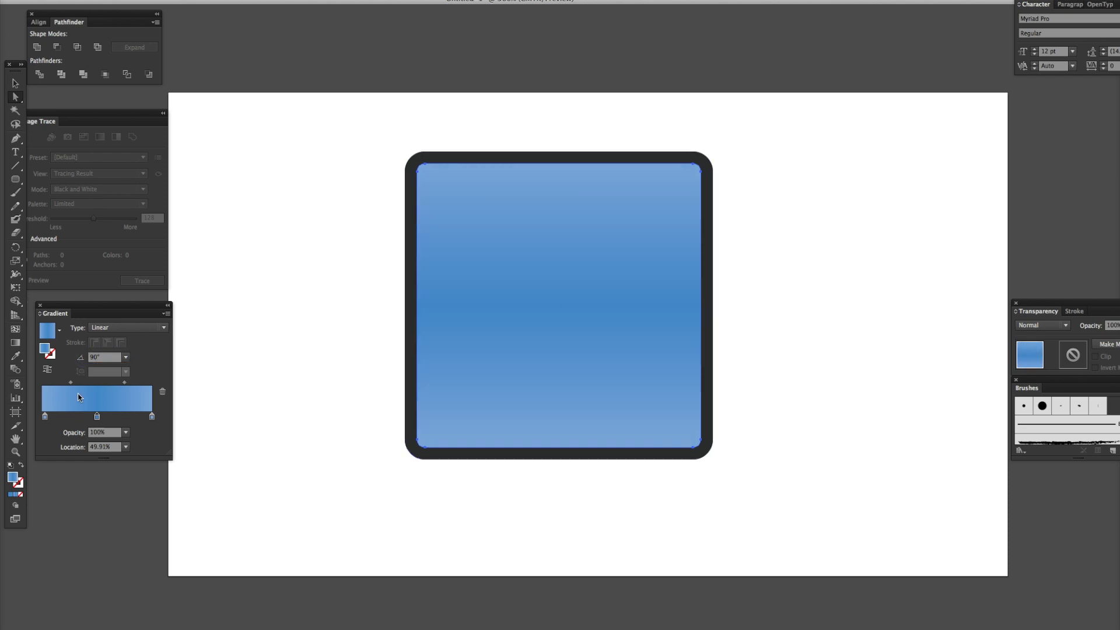
left_click_drag(68, 384, 123, 383)
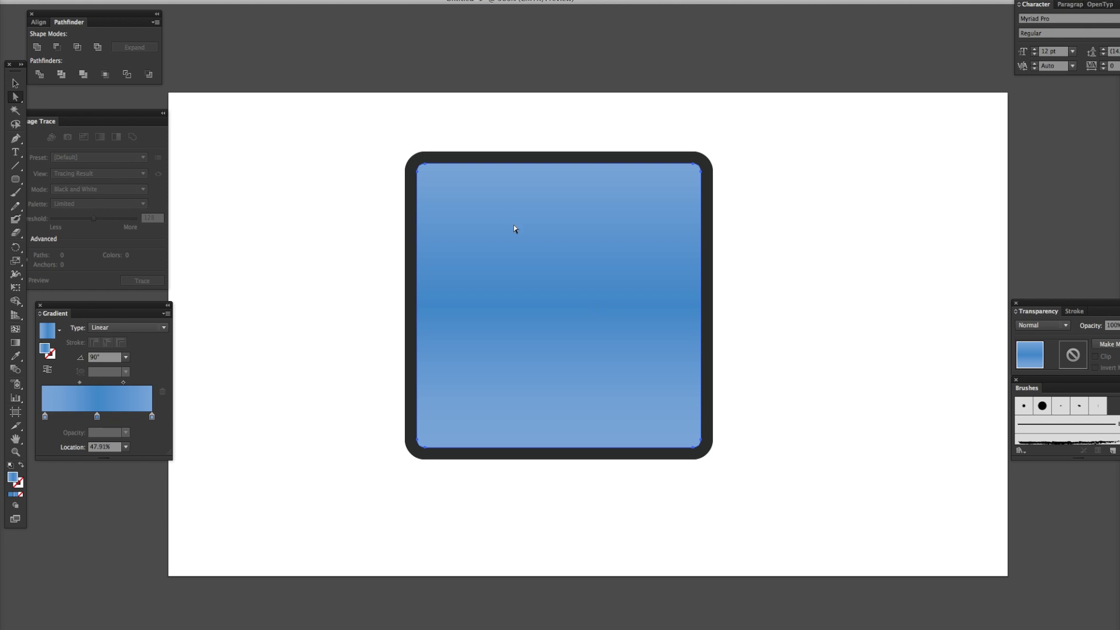
left_click(15, 0)
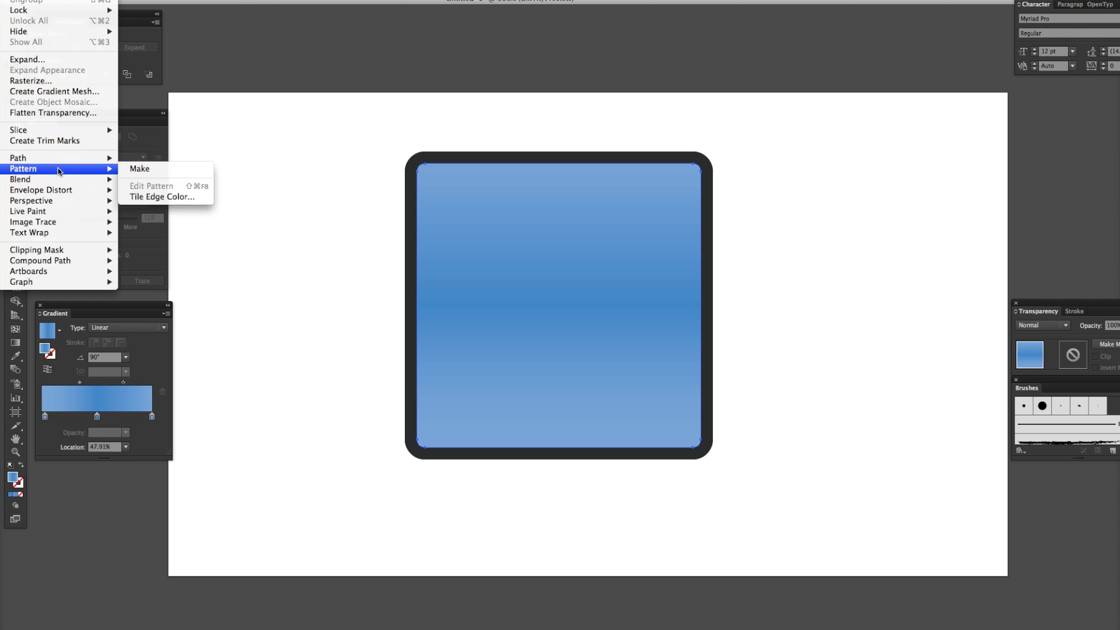
Step: Offset the blue panel inward by -0.03 in to add a third, innermost path
mouse_move(59, 157)
left_click(175, 196)
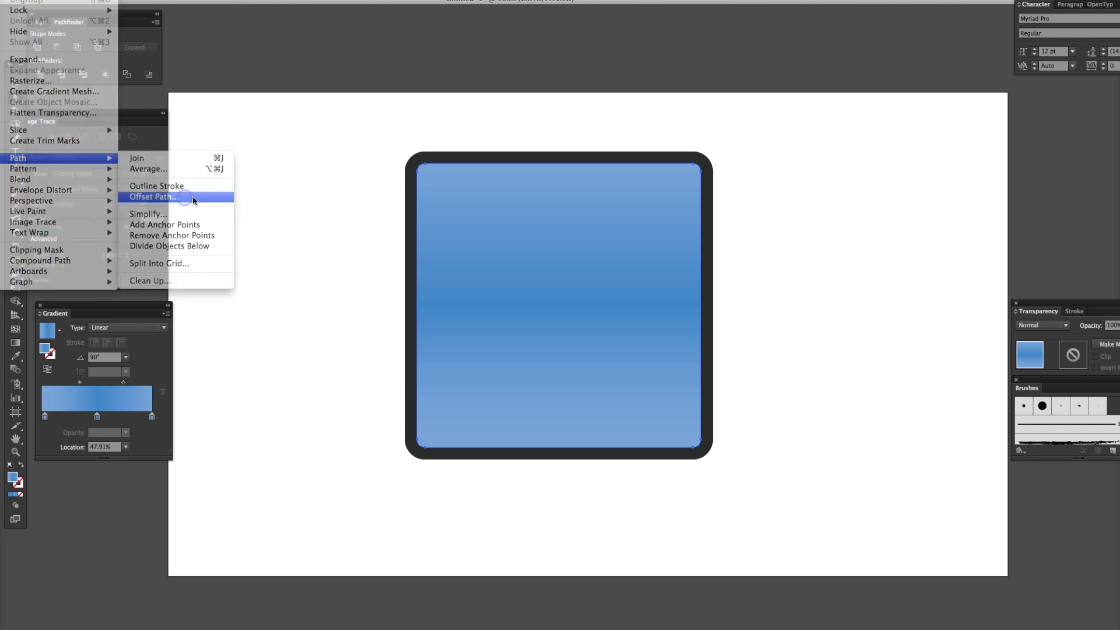
left_click(603, 402)
left_click(637, 340)
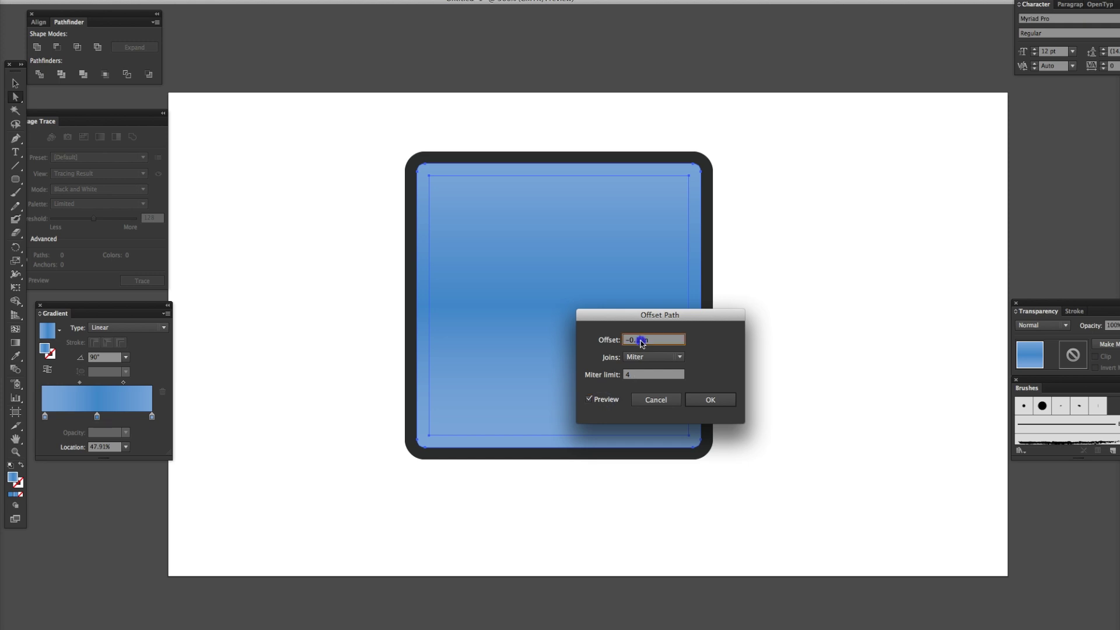
left_click(637, 340)
key("BackSpace")
type("05")
key("BackSpace")
type("3")
left_click(723, 395)
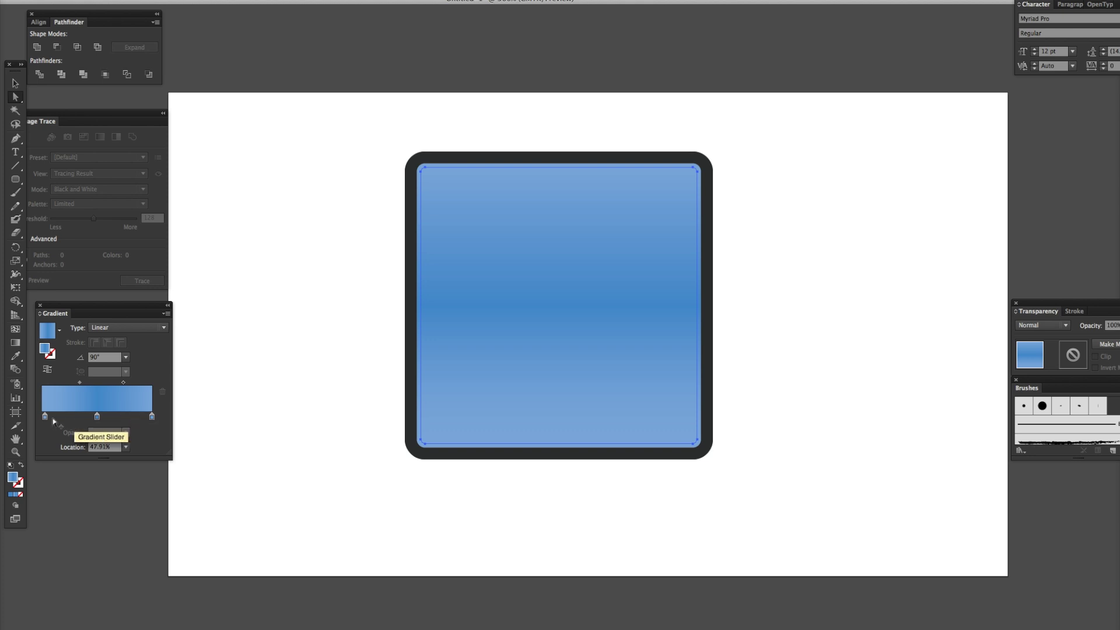
Step: Reduce the innermost panel's gradient to two stops and set its angle to 120°
left_click_drag(45, 418, 46, 450)
left_click_drag(97, 418, 44, 419)
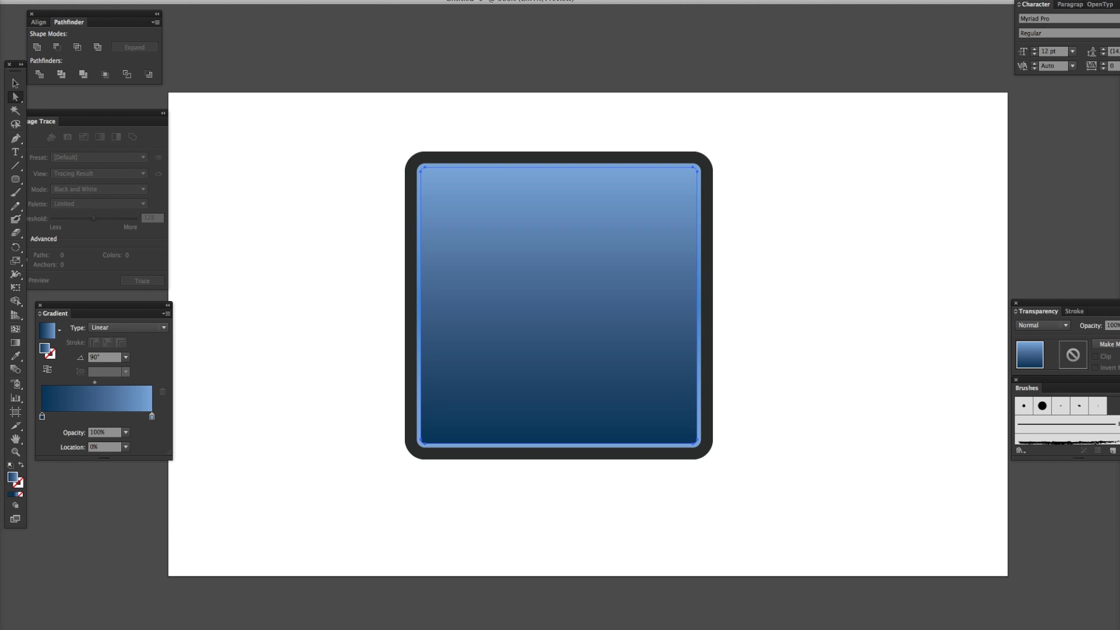
left_click(125, 357)
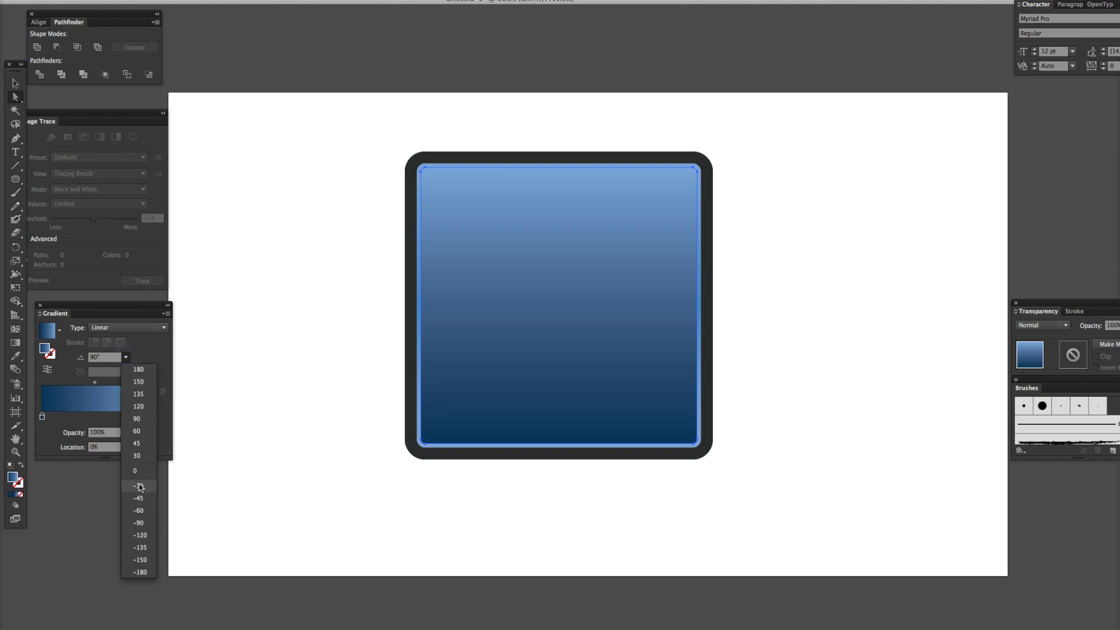
left_click(138, 406)
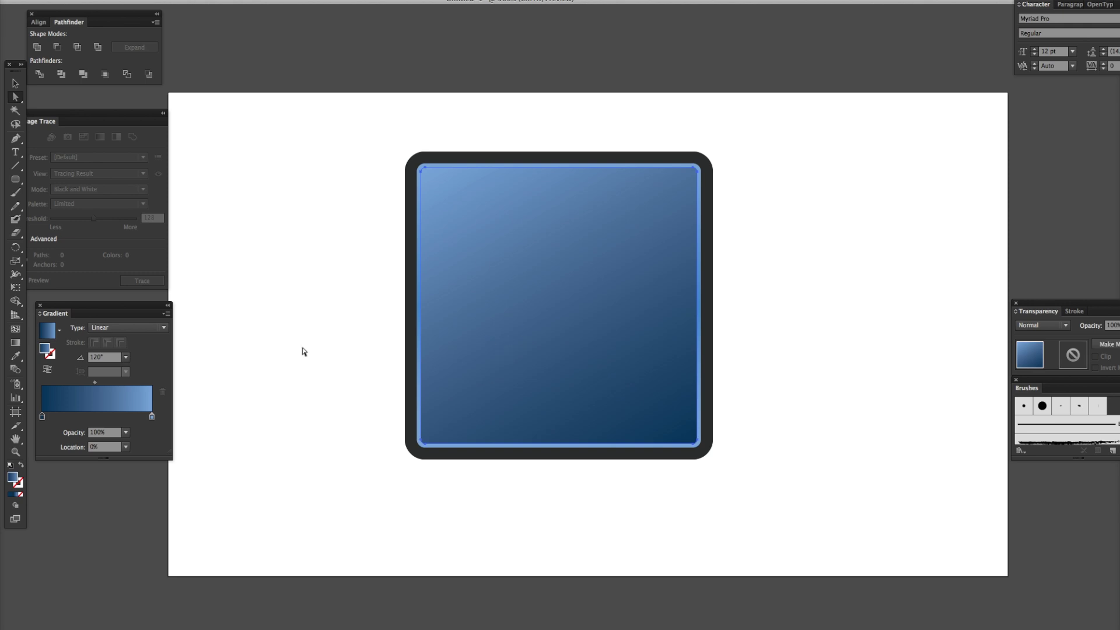
left_click(126, 357)
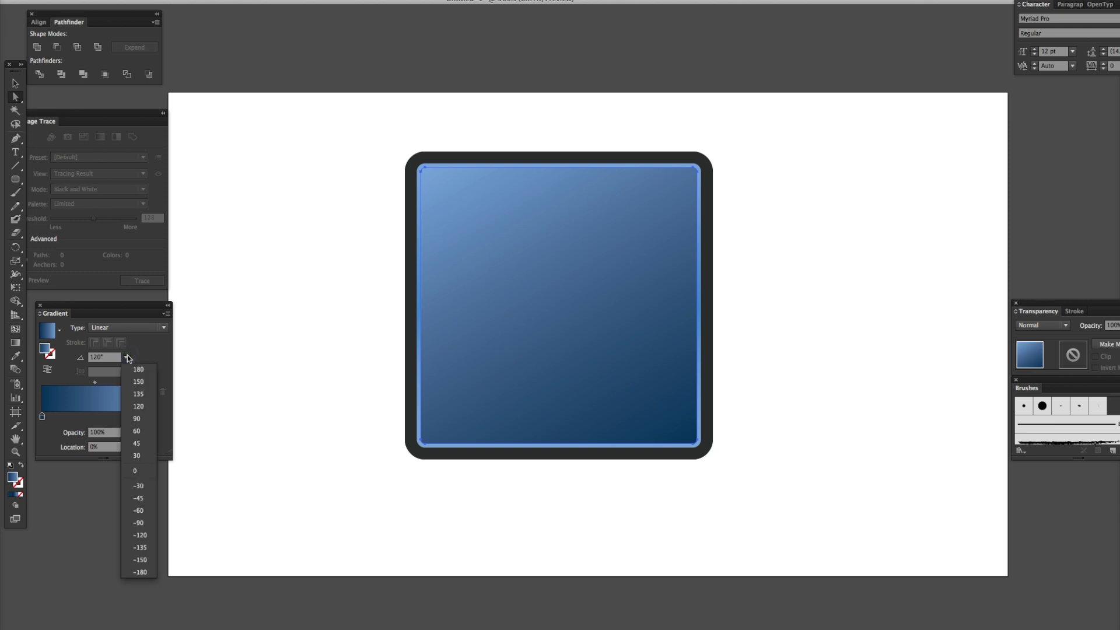
left_click(353, 332)
left_click(352, 333)
left_click_drag(15, 180, 56, 205)
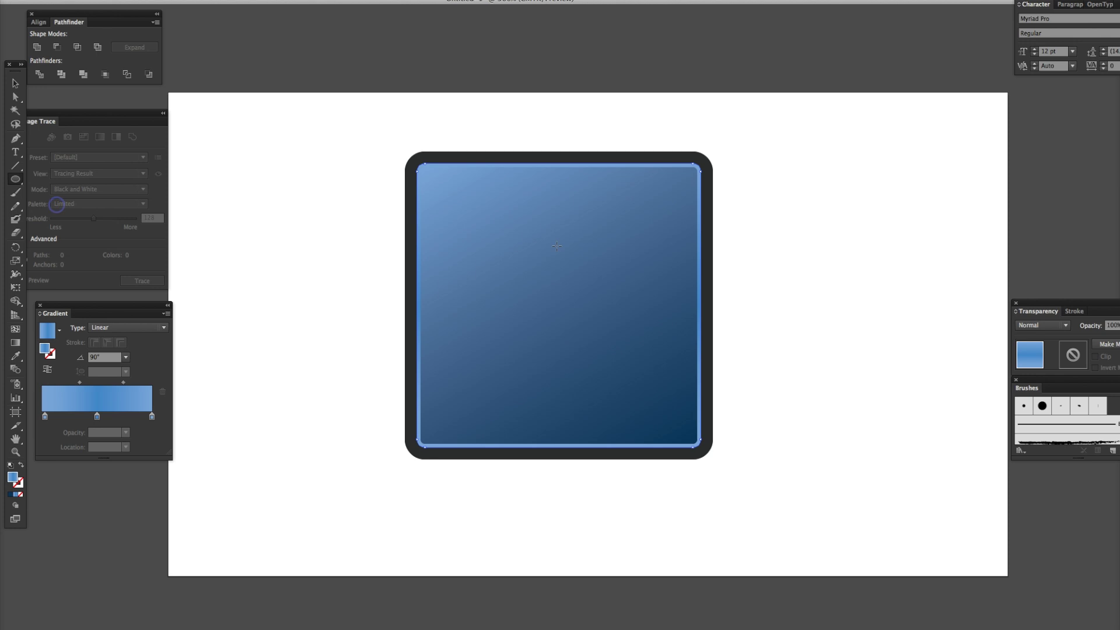
Step: Draw a large circle over the icon's top and apply the Soft Black Vignette radial gradient, trimming its stops
left_click_drag(383, 113, 733, 362)
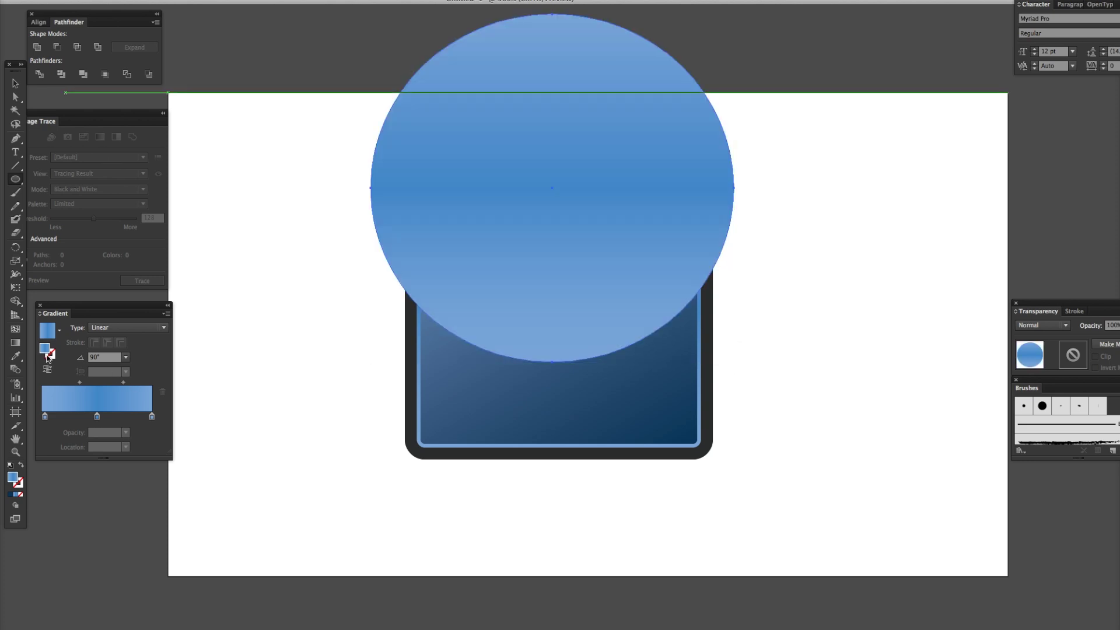
left_click(60, 331)
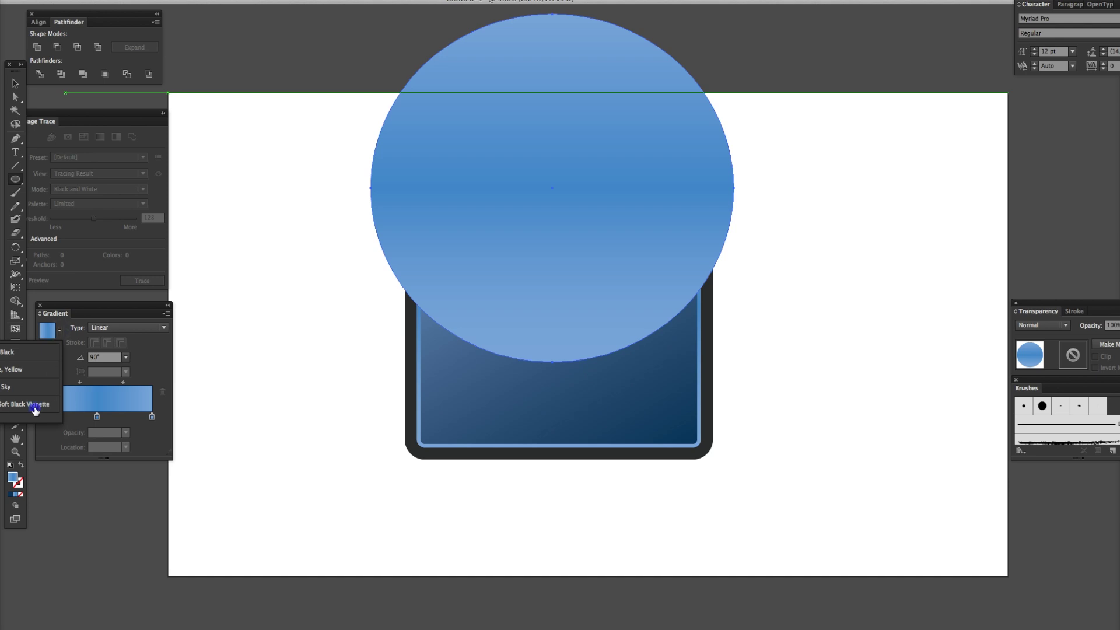
left_click(35, 410)
left_click(87, 418)
left_click_drag(87, 418, 29, 417)
mouse_move(153, 419)
left_mouse_down()
mouse_move(162, 446)
mouse_move(152, 417)
left_mouse_up()
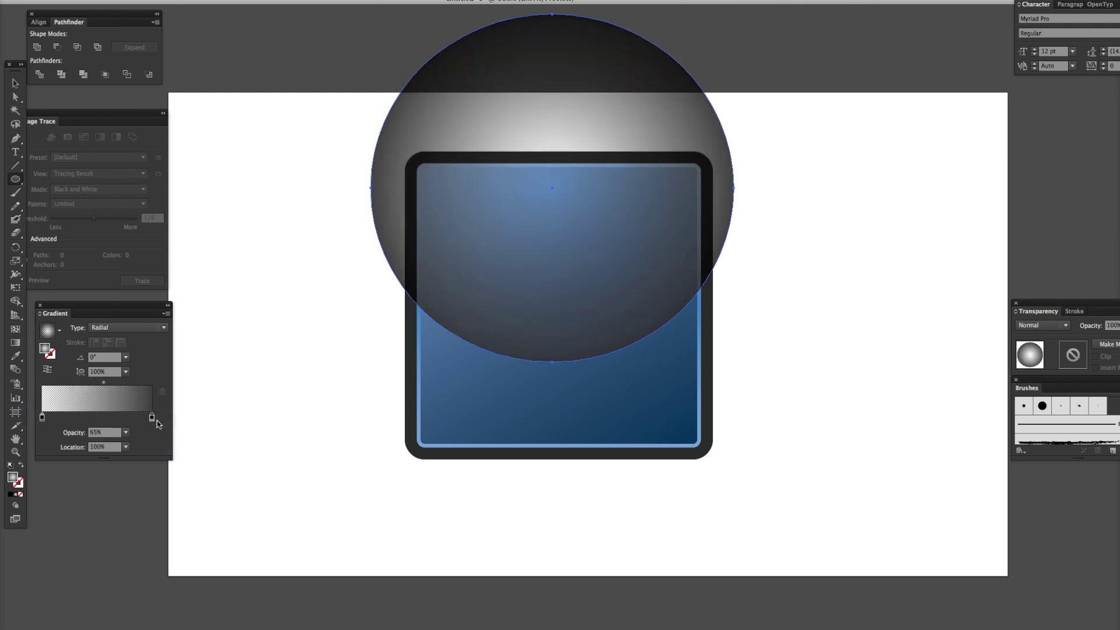
Step: Make the outer gradient stop pure white
double_click(152, 418)
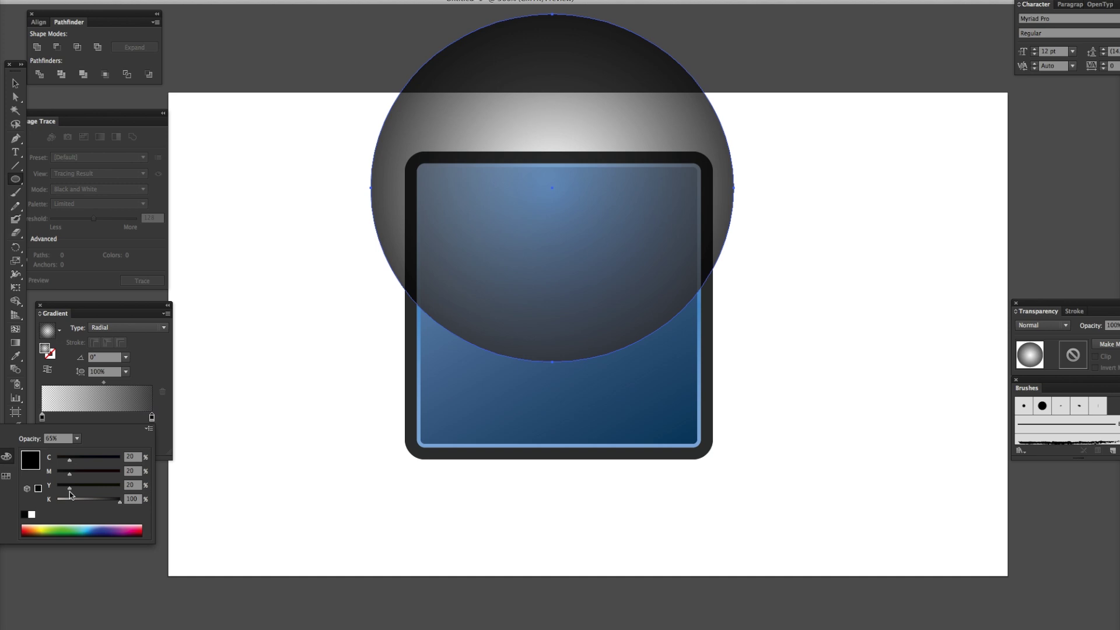
left_click(49, 503)
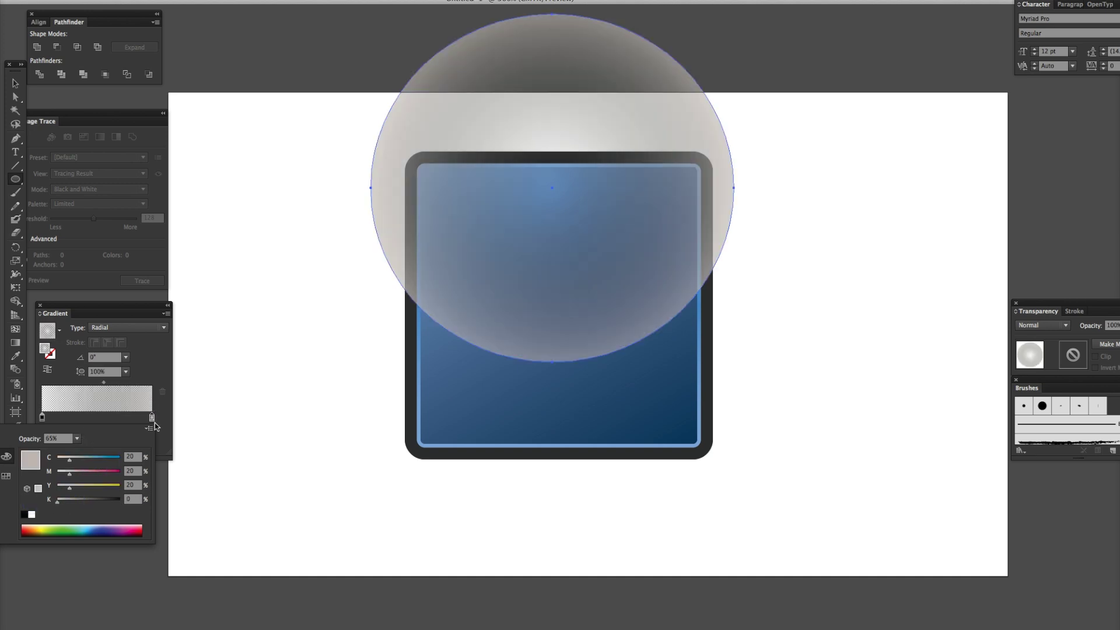
left_click(148, 429)
left_click(167, 448)
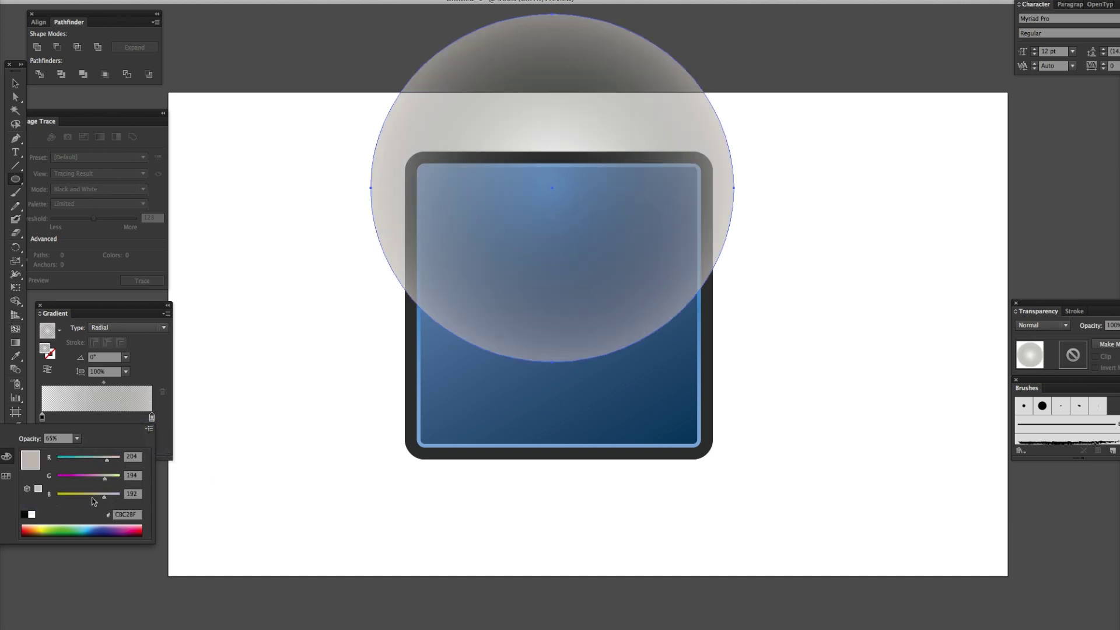
left_click(32, 514)
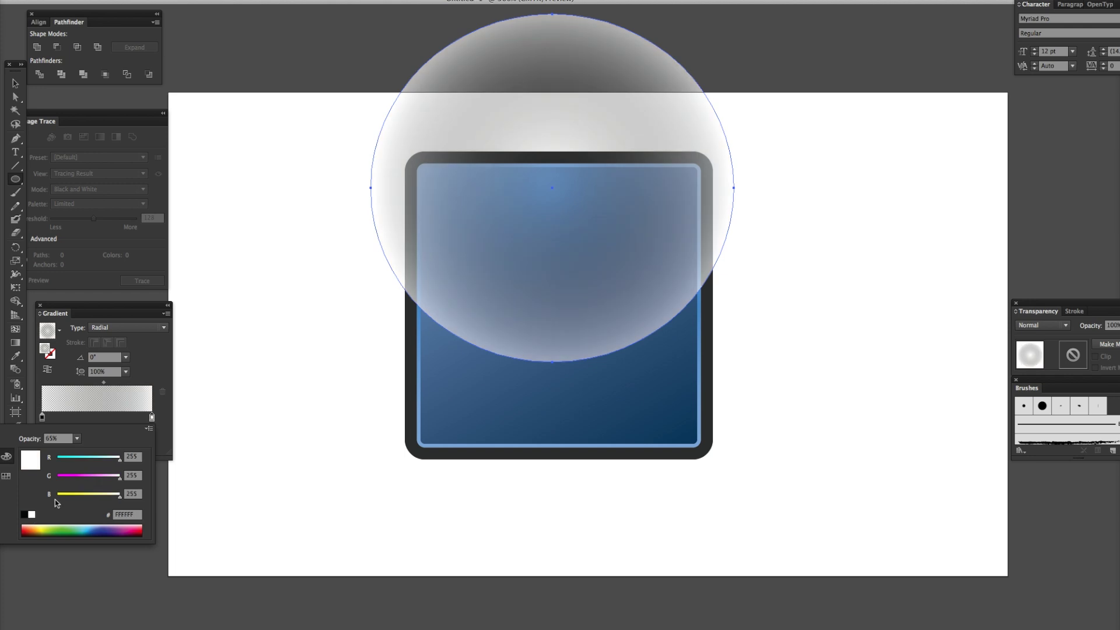
left_click(90, 424)
Step: Make the inner stop white at the gradient's start and the outer stop 100% opaque
left_click(43, 417)
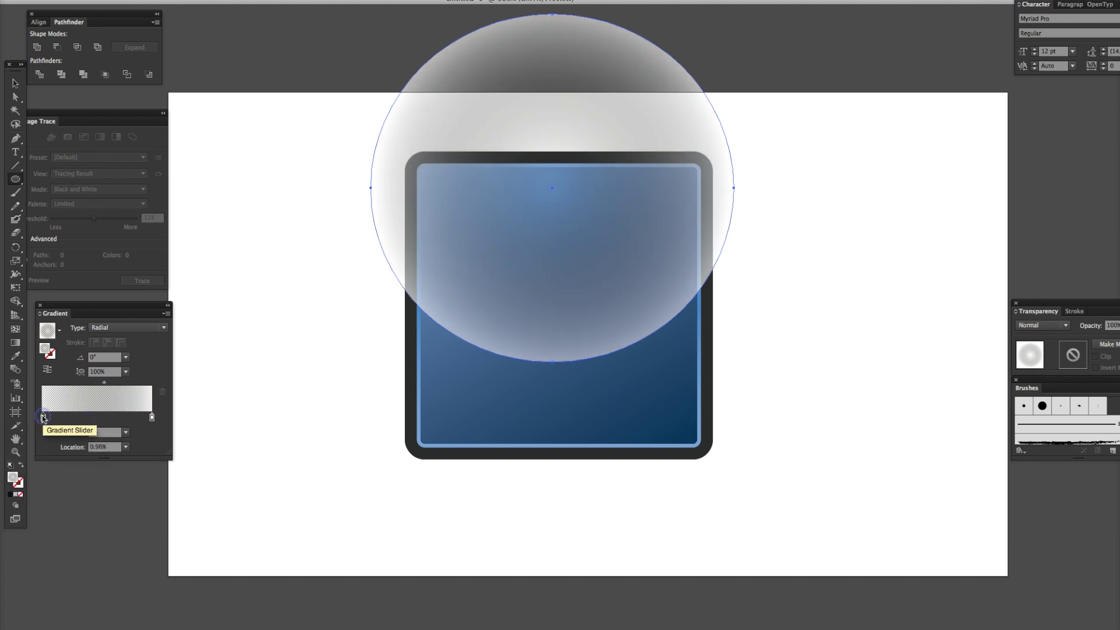
double_click(43, 417)
left_click(32, 514)
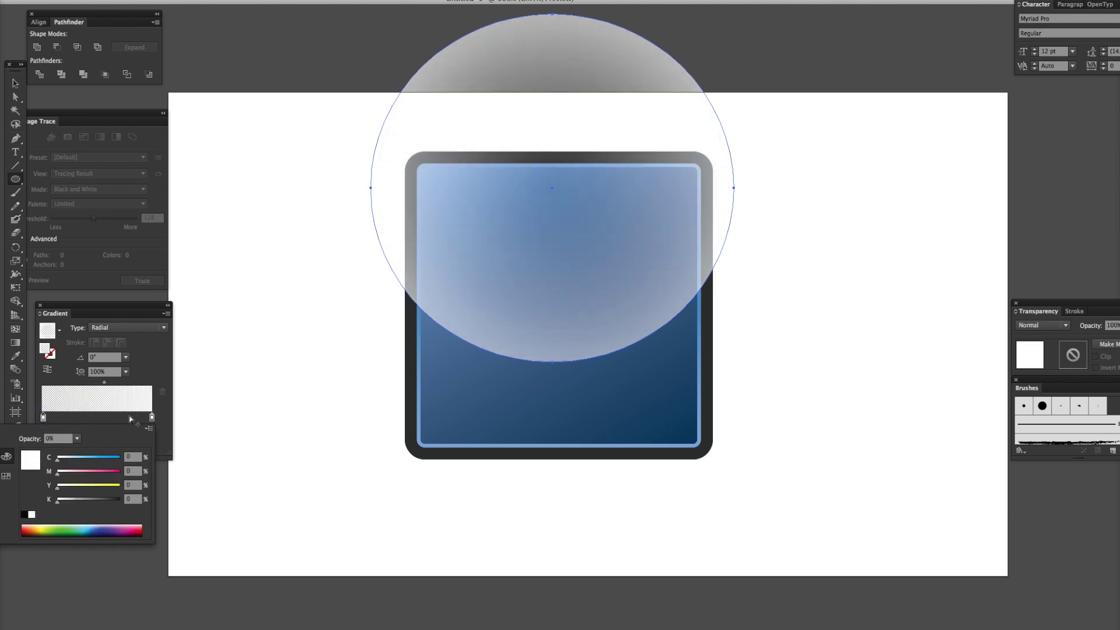
left_click_drag(43, 418, 41, 417)
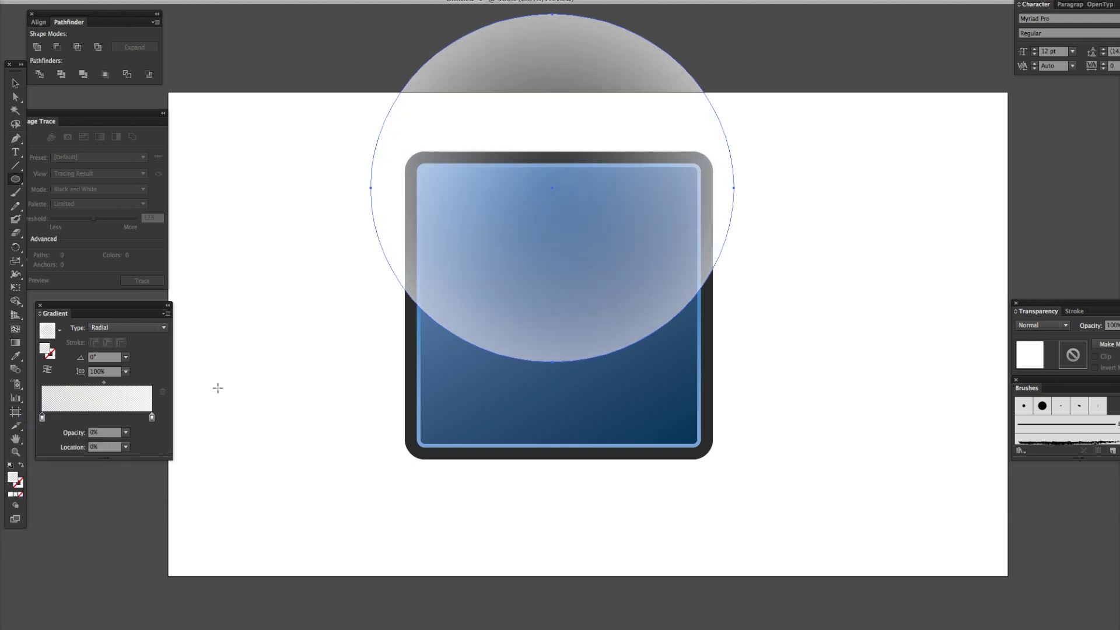
left_click(152, 416)
left_click(128, 435)
left_click(140, 570)
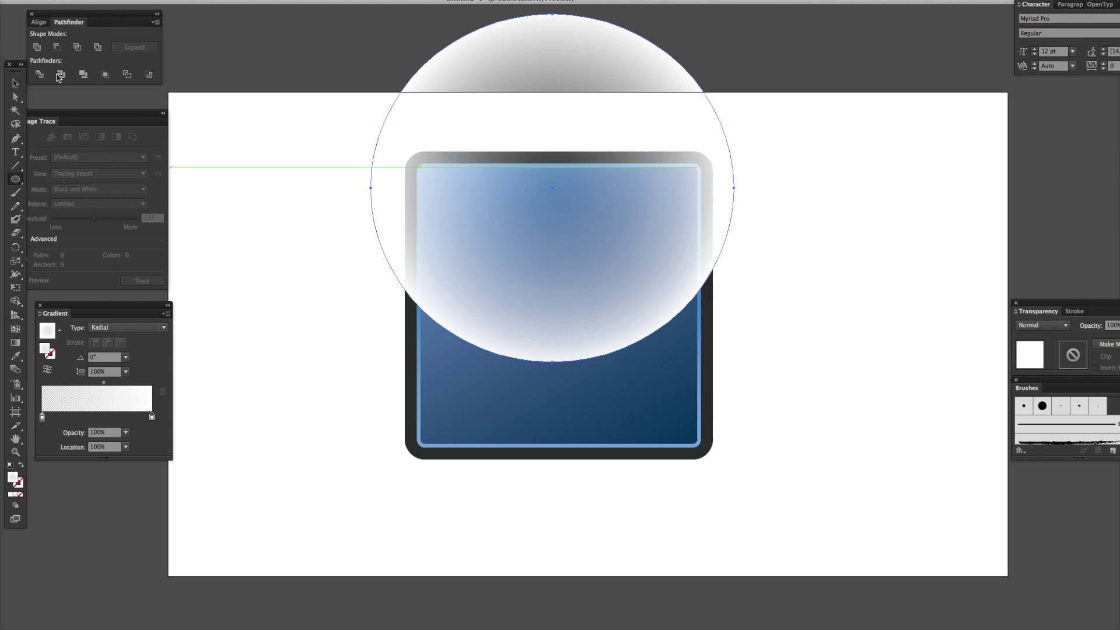
Step: Nudge the highlight circle right, copy the inner blue panel shape, and select the circle
left_click(16, 97)
mouse_move(589, 234)
left_mouse_down()
mouse_move(605, 214)
mouse_move(595, 217)
mouse_move(604, 236)
mouse_move(598, 223)
left_mouse_up()
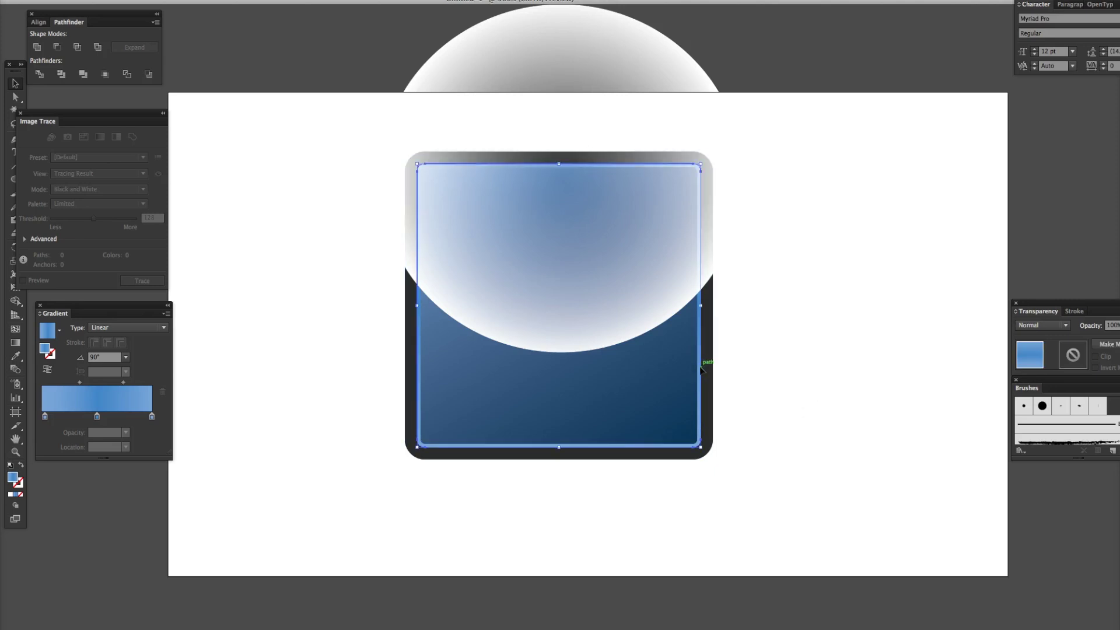
key("super+c")
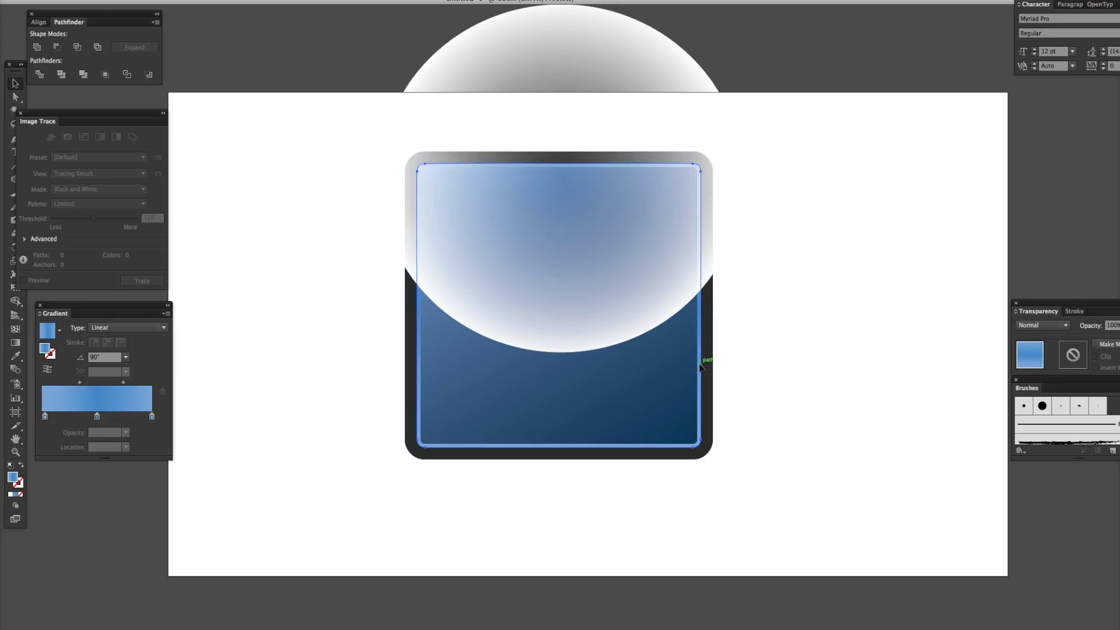
left_click(700, 366)
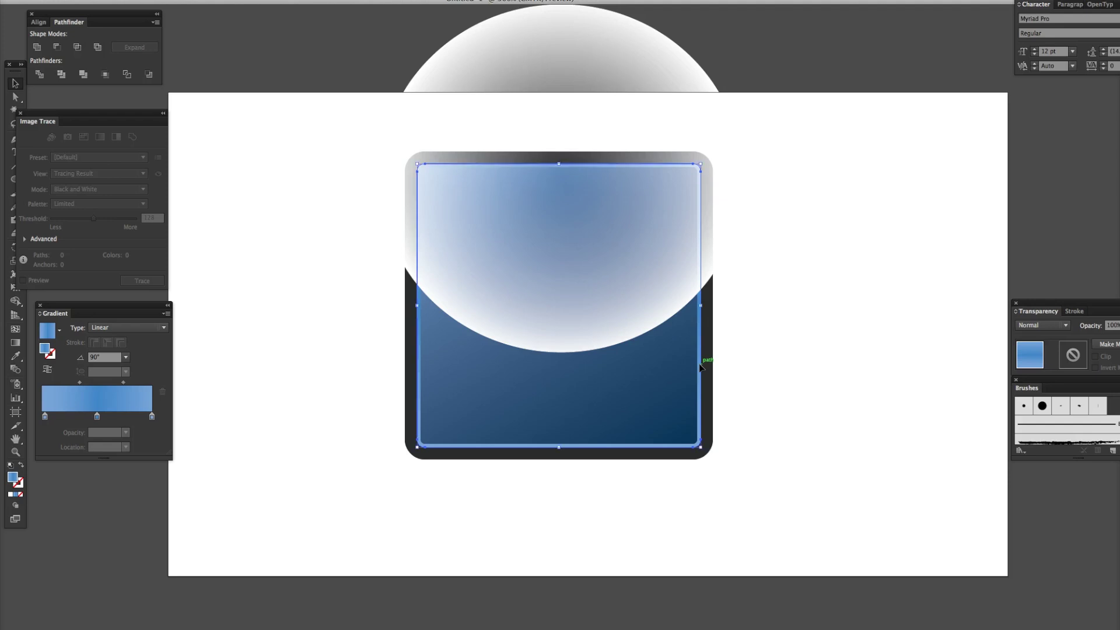
left_click(598, 273)
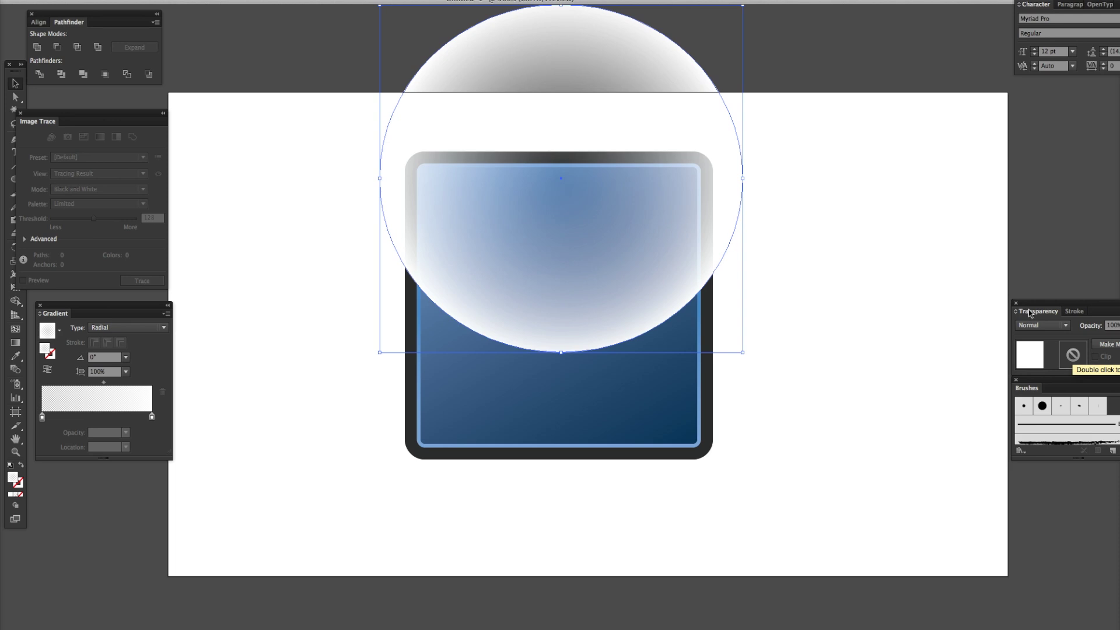
Step: Make an opacity mask on the circle by pasting the inner panel shape into it
left_click(1072, 354)
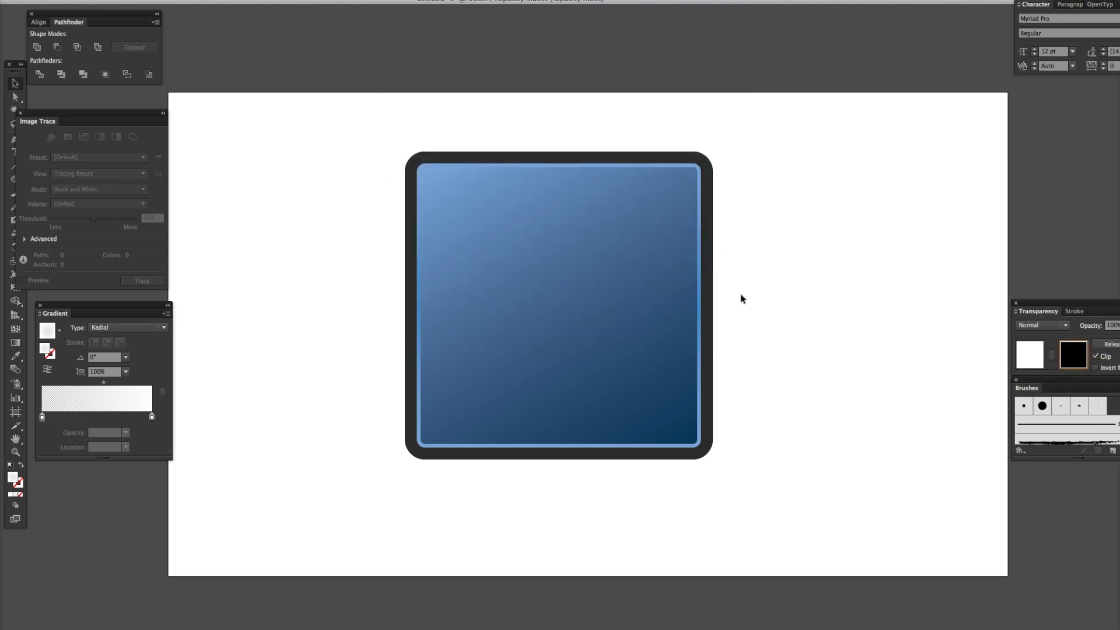
key("ctrl+f")
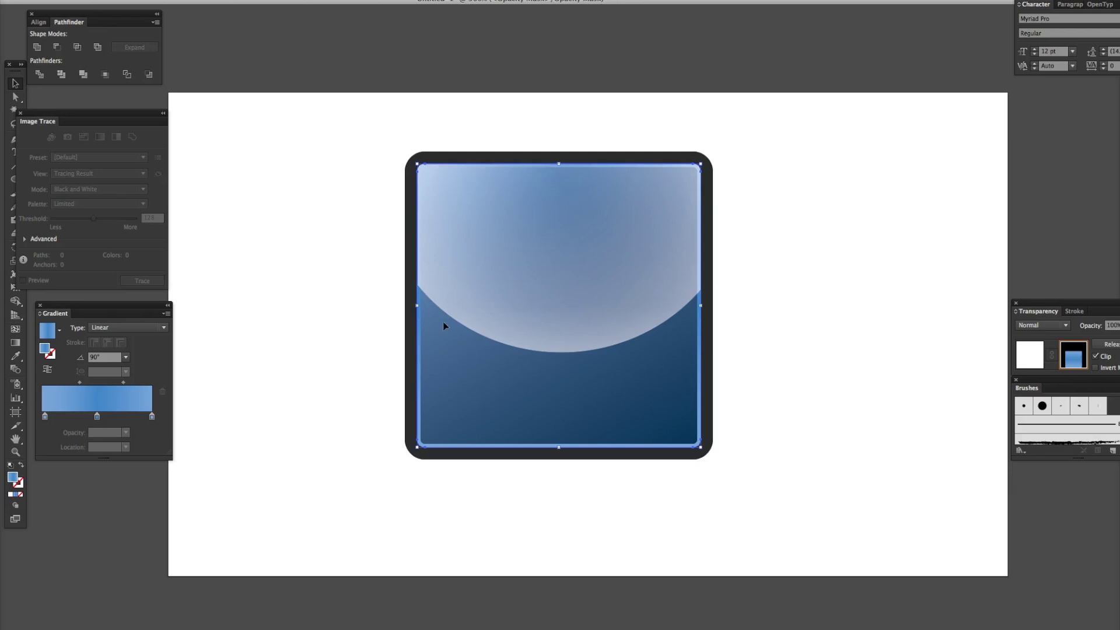
left_click(875, 292)
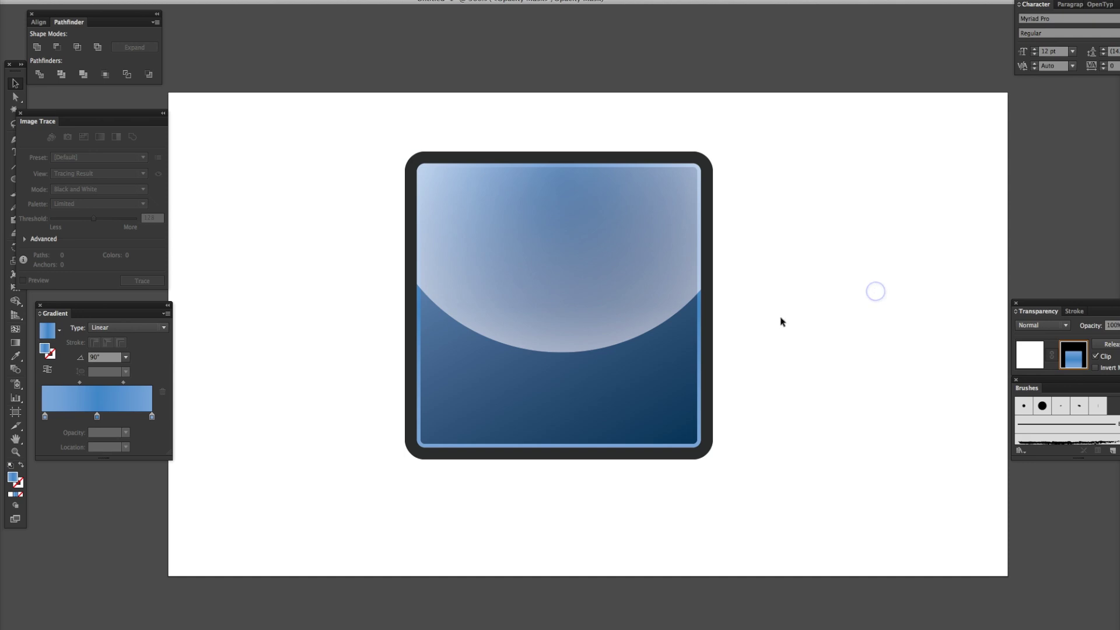
key("z")
left_click(639, 281, "alt")
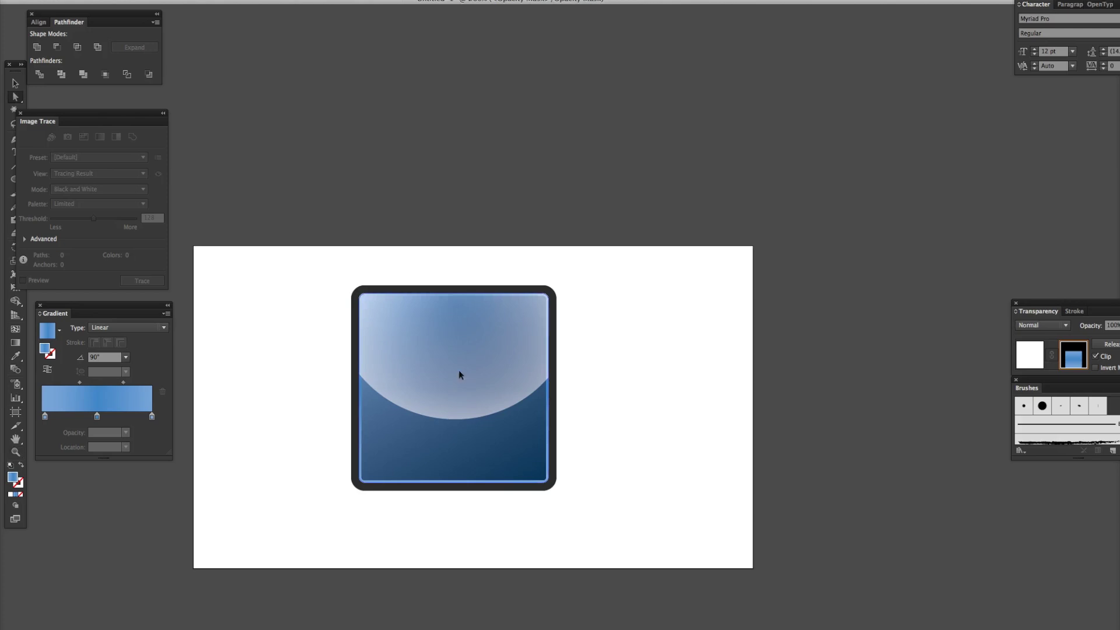
Step: Set the masked highlight's blend mode to Screen after trying Soft Light and Multiply
key("v")
left_click(490, 389)
left_click(1033, 354)
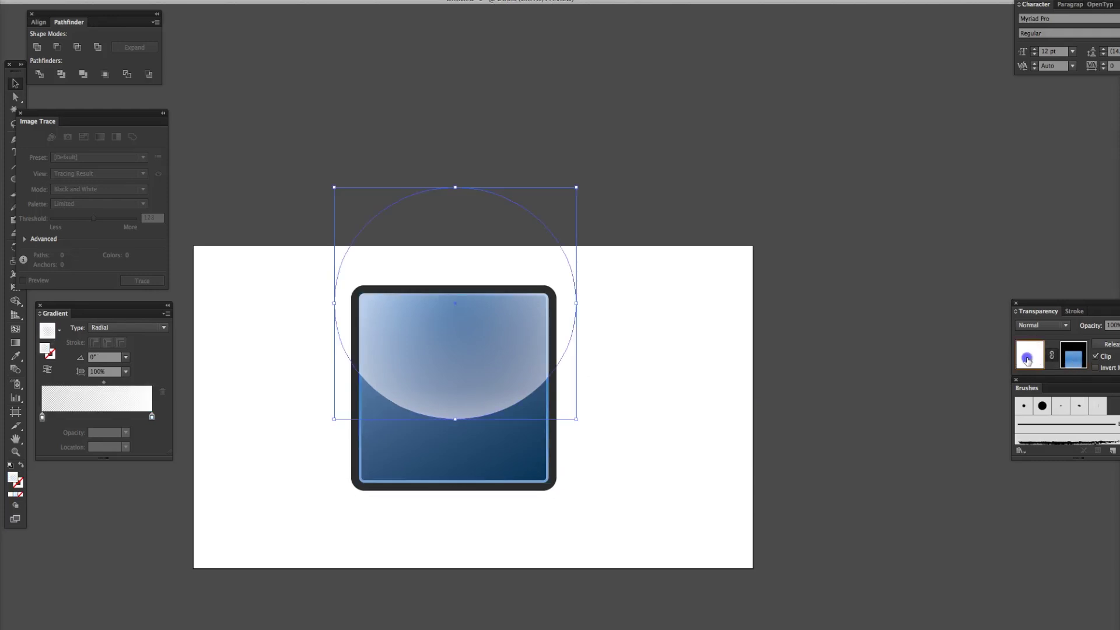
left_click(1042, 325)
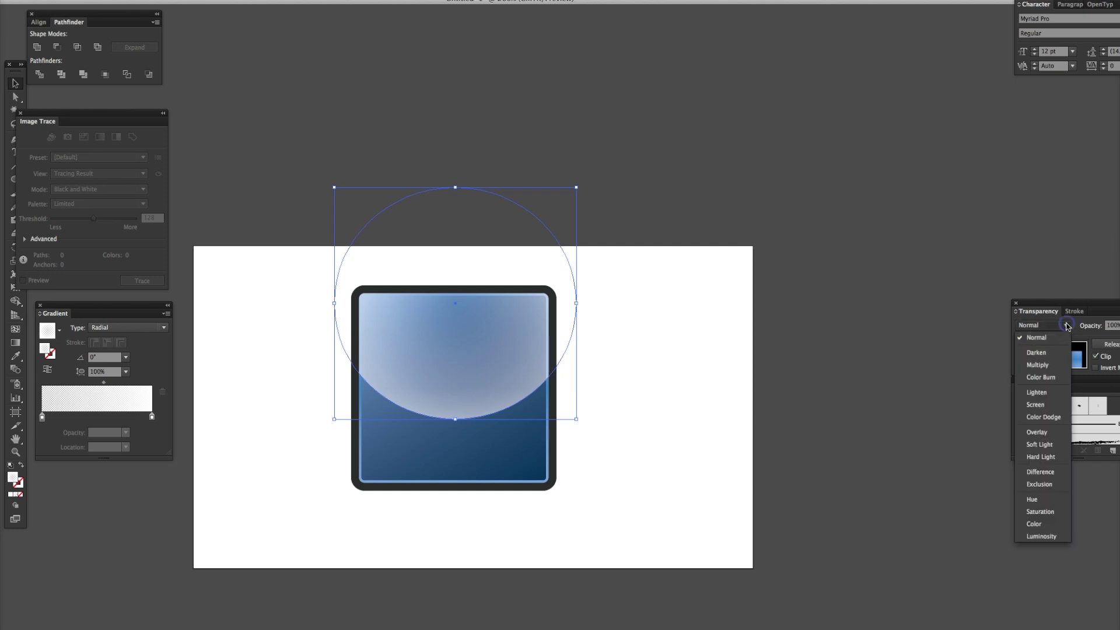
left_click(1041, 445)
left_click(1042, 325)
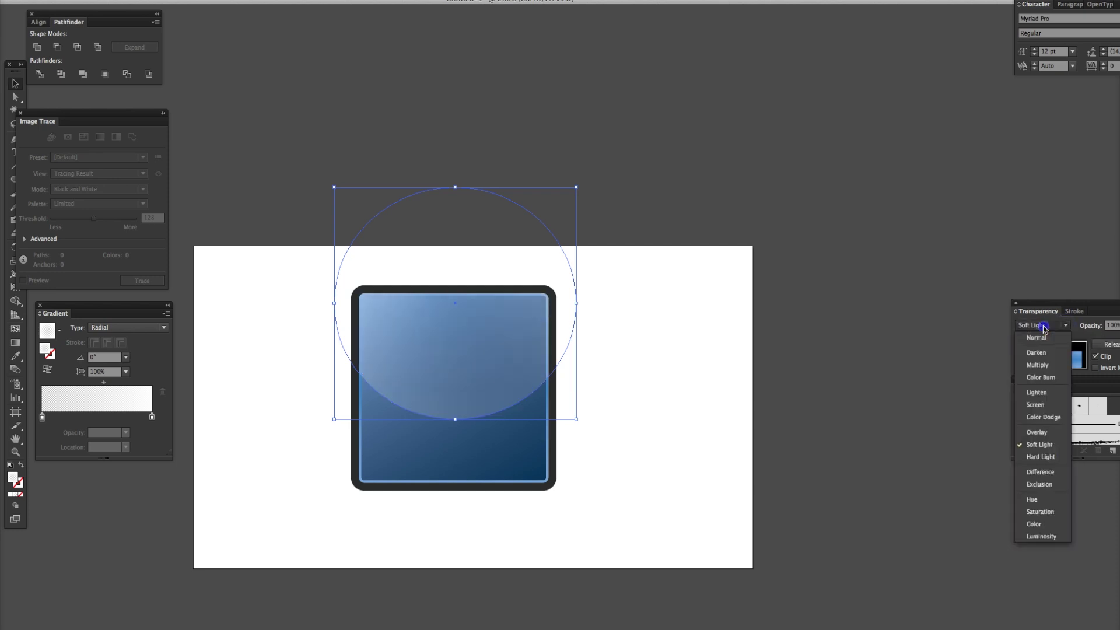
left_click(1042, 361)
left_click(1042, 325)
left_click(1041, 405)
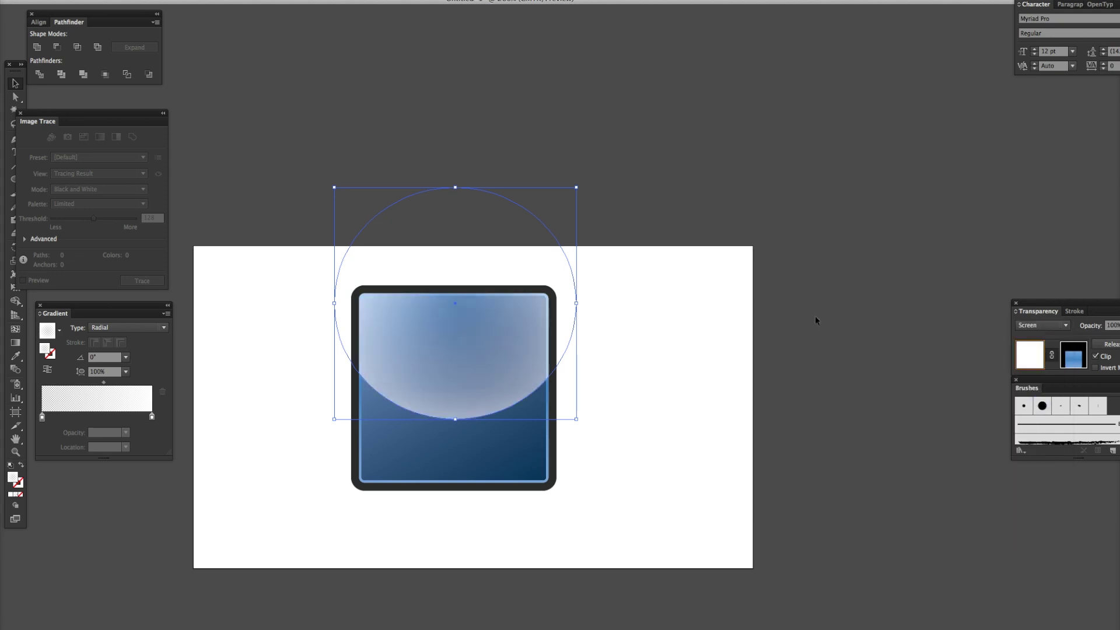
left_click(659, 340)
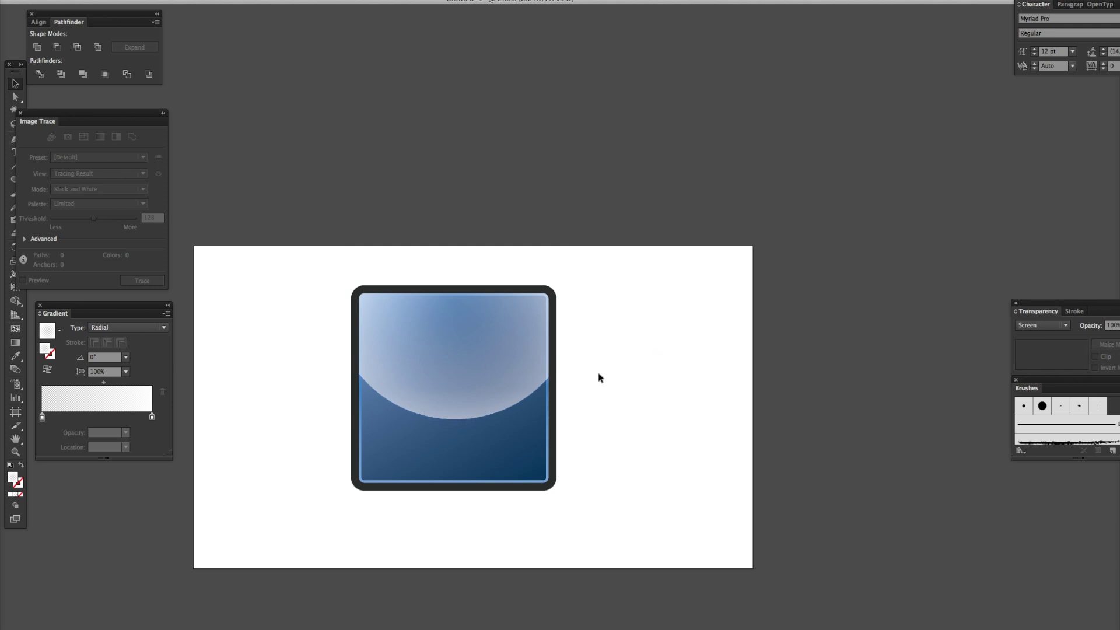
left_click(551, 486)
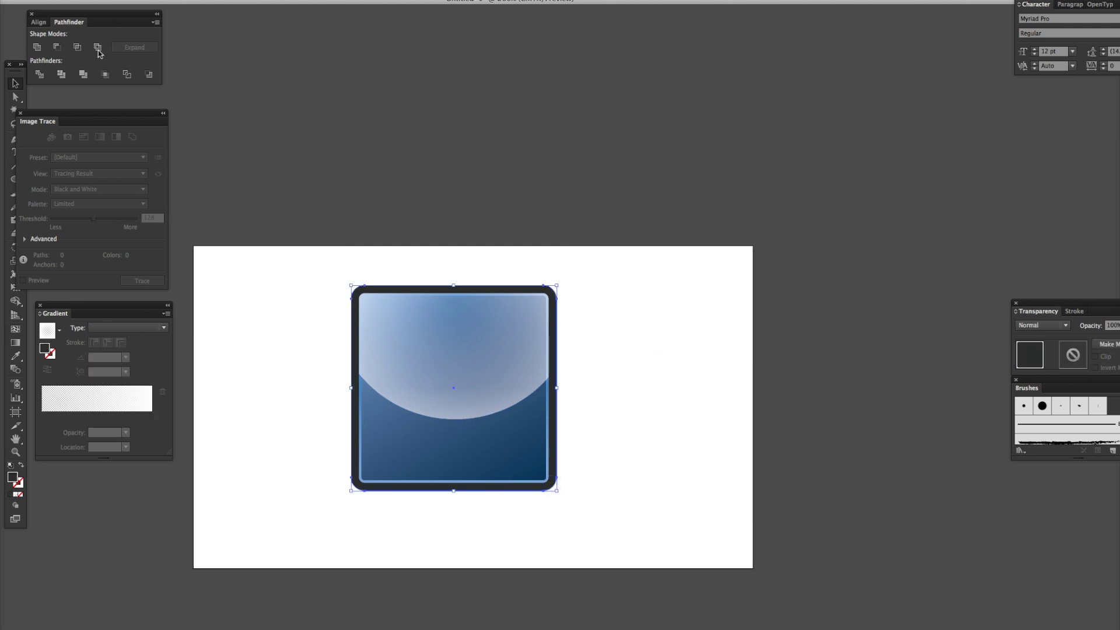
Step: Apply a white-to-black linear preset gradient to the outer rounded-square rim
left_click(47, 330)
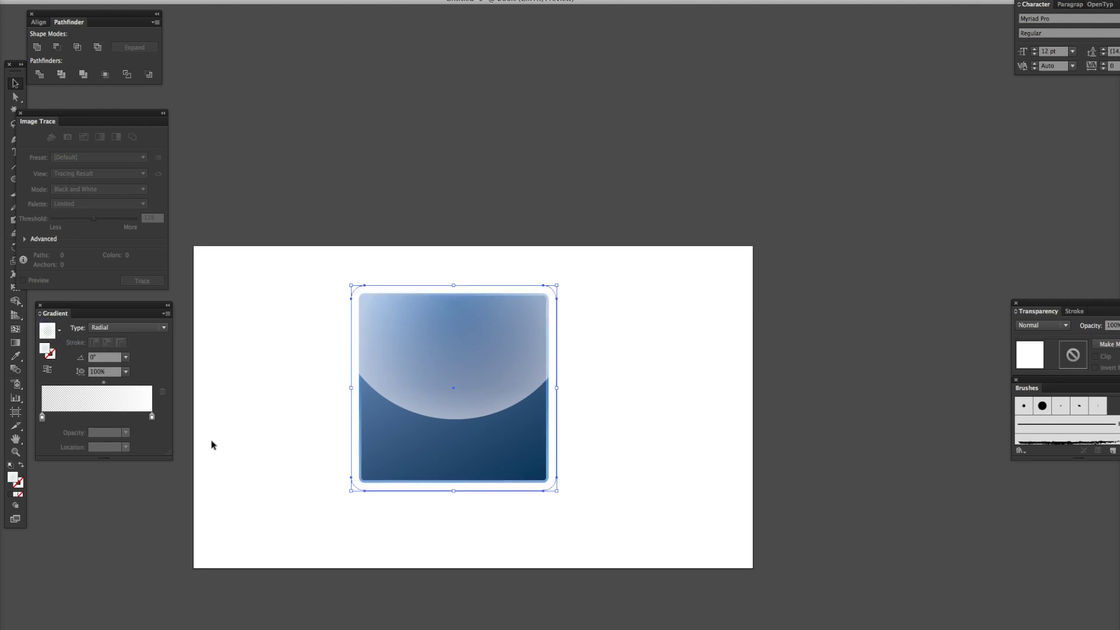
key("ctrl+z")
left_click(377, 505)
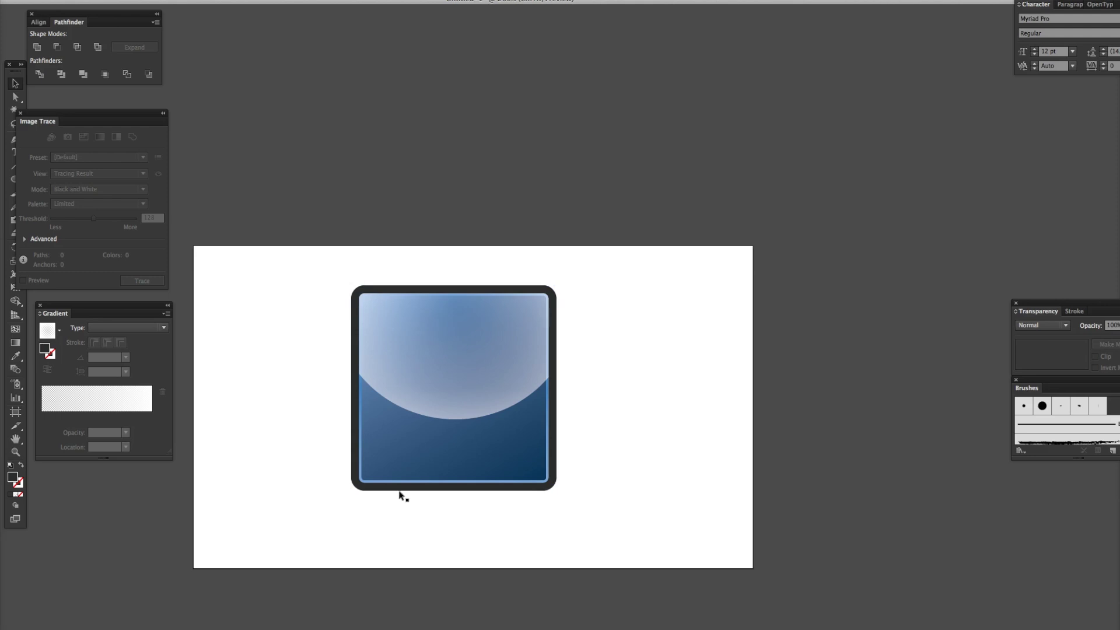
left_click(400, 490)
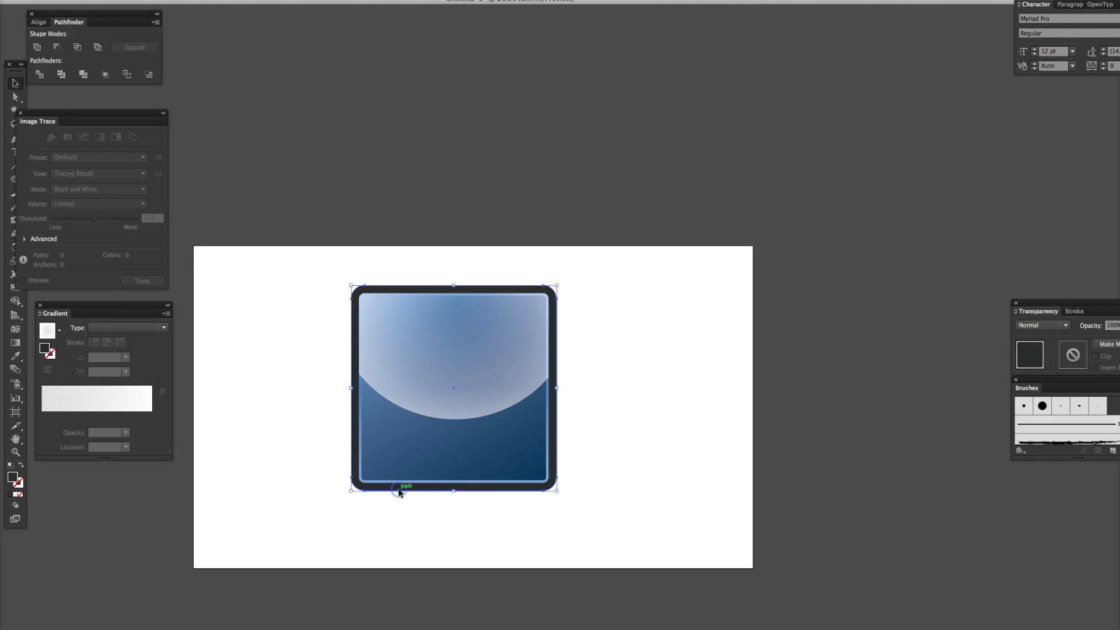
left_click(55, 335)
key("ctrl+z")
left_click(59, 330)
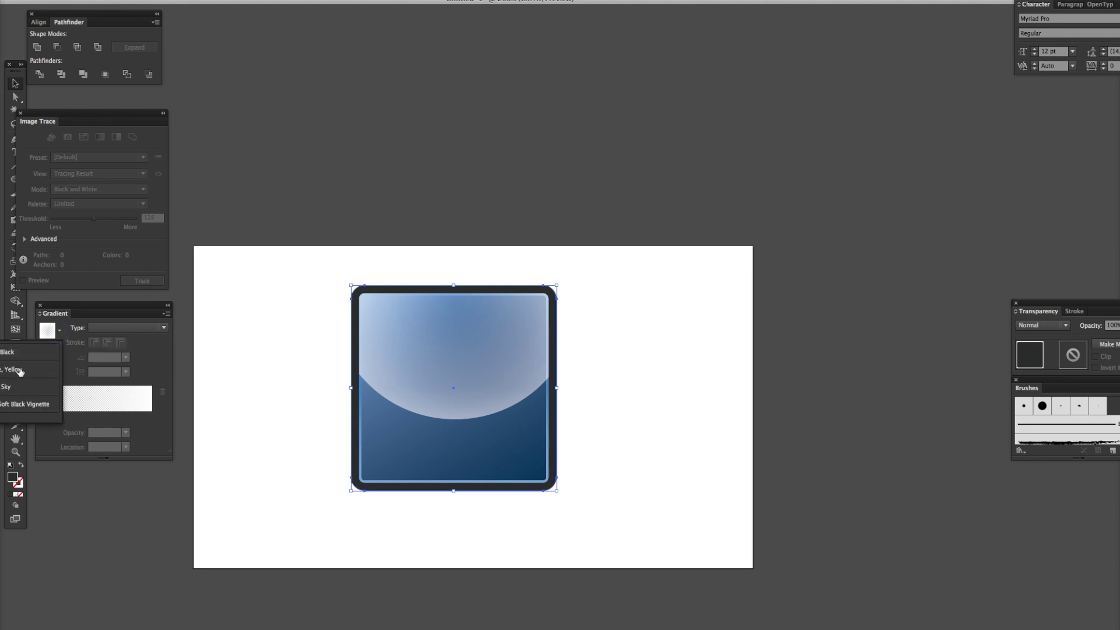
left_click(20, 355)
Step: Start the rim gradient with a dark grey stop and move the black end stop to 95.49%
left_click(124, 416)
left_click_drag(124, 417, 42, 416)
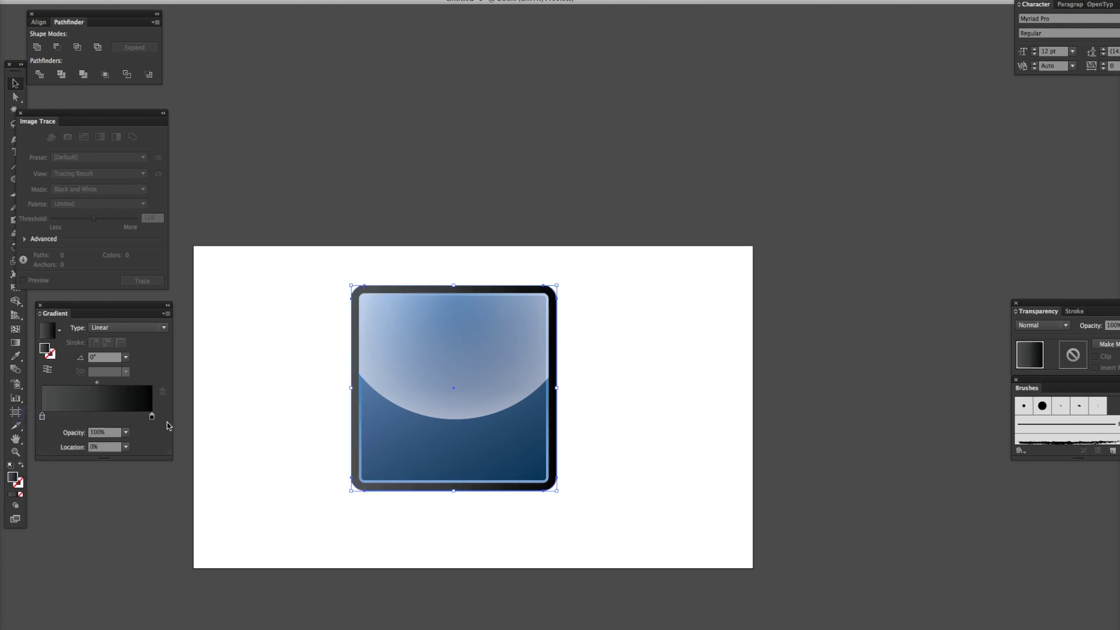
left_click_drag(151, 416, 146, 417)
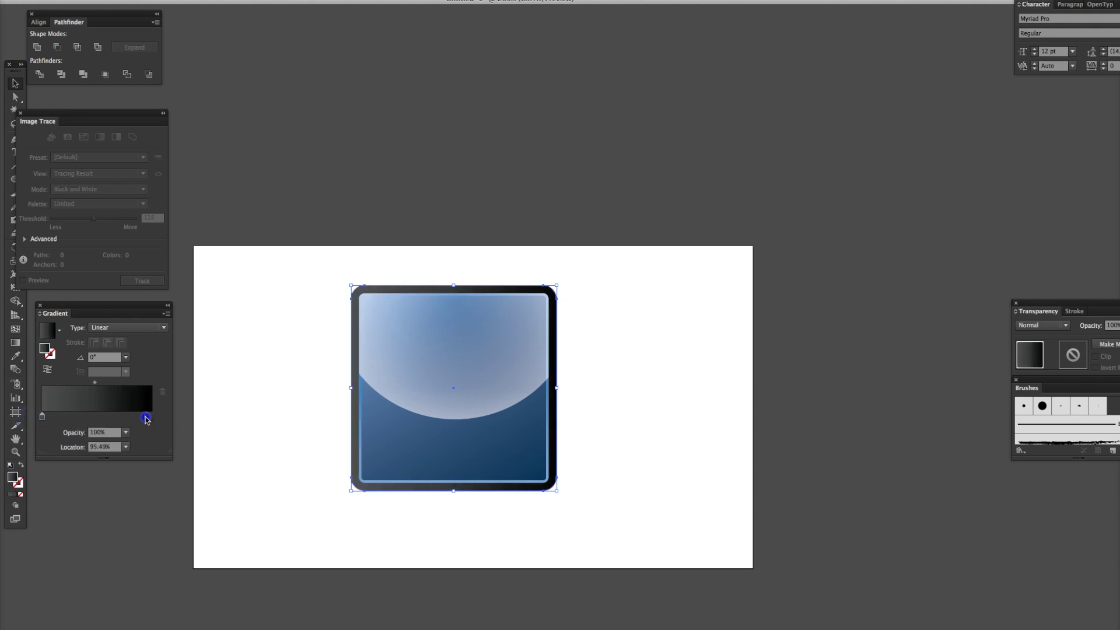
left_click(250, 490)
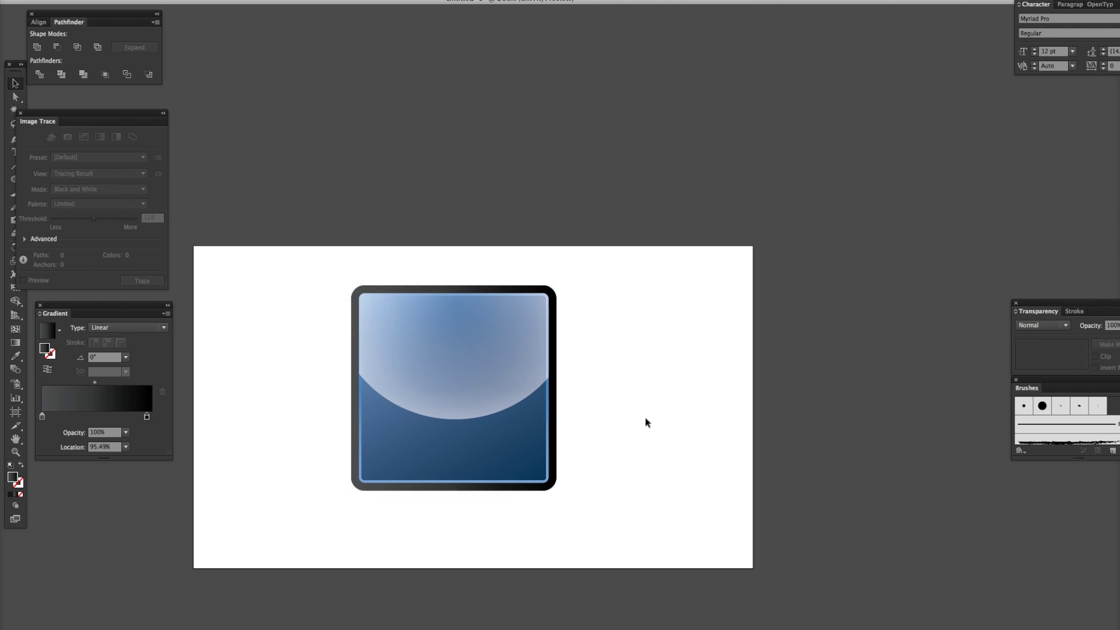